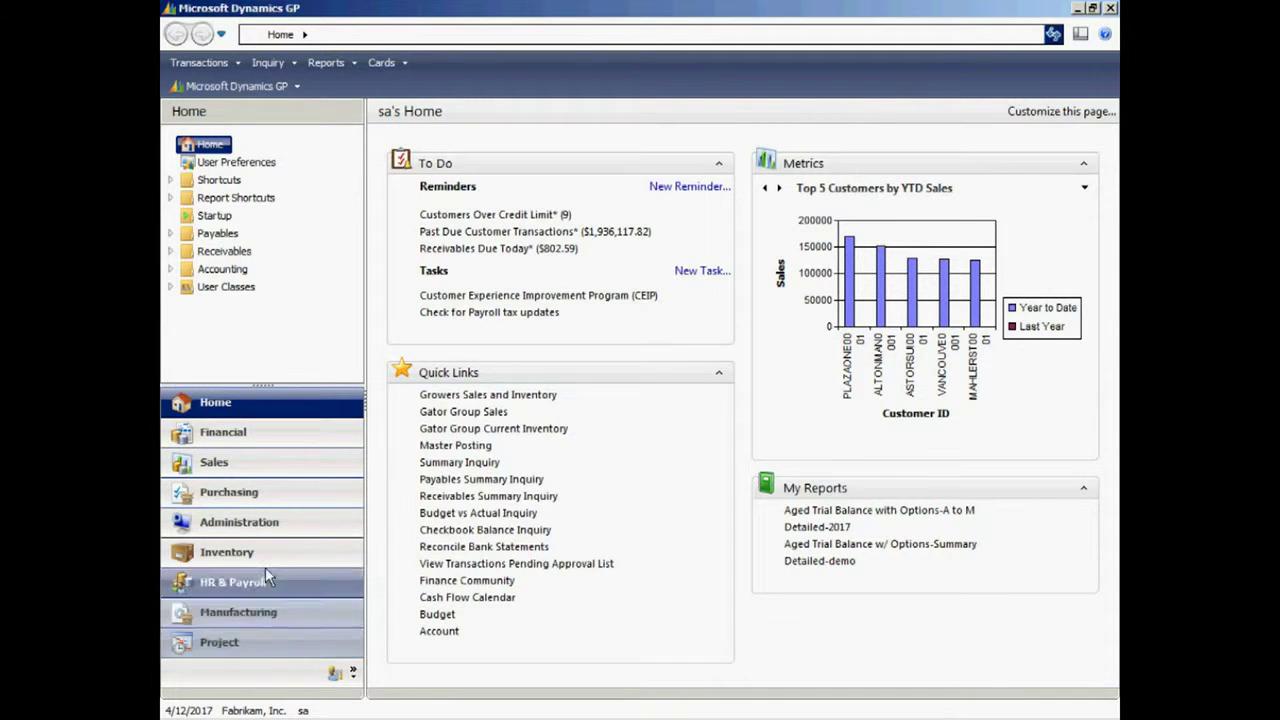
Go to the Purchasing page and open SmartList in a maximized window.
click(260, 490)
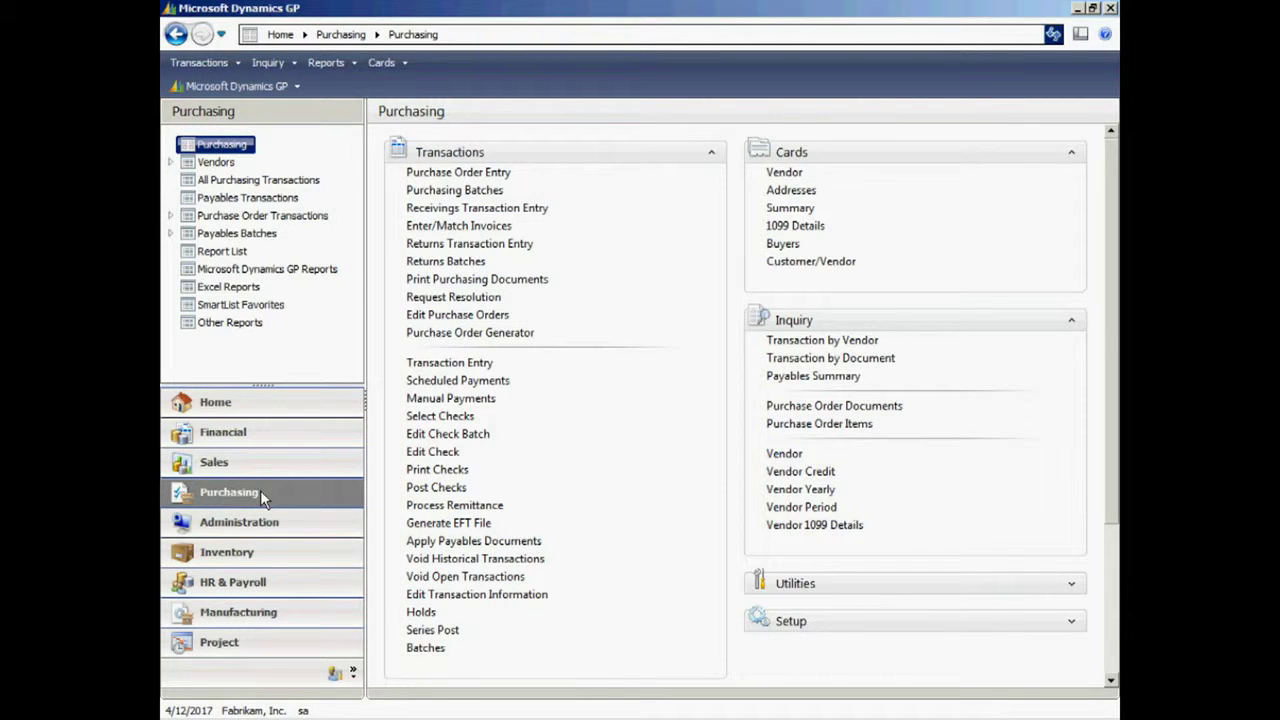
mouse_move(958, 708)
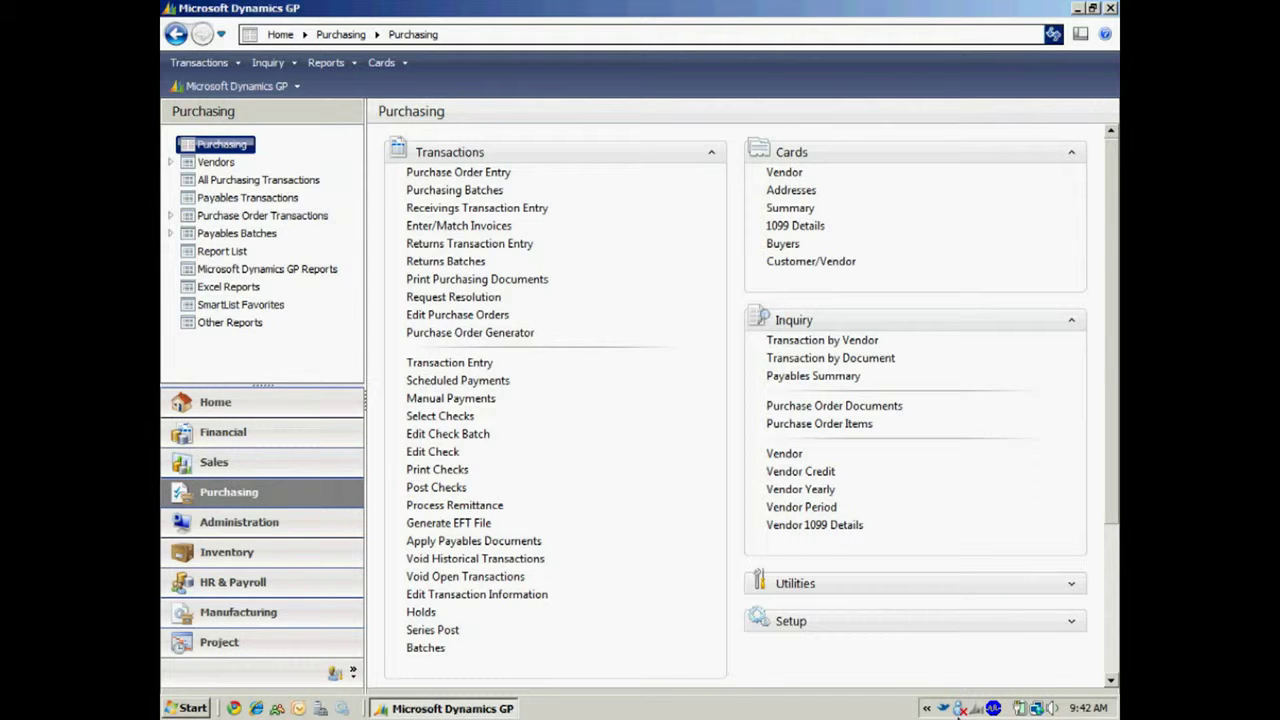
click(229, 88)
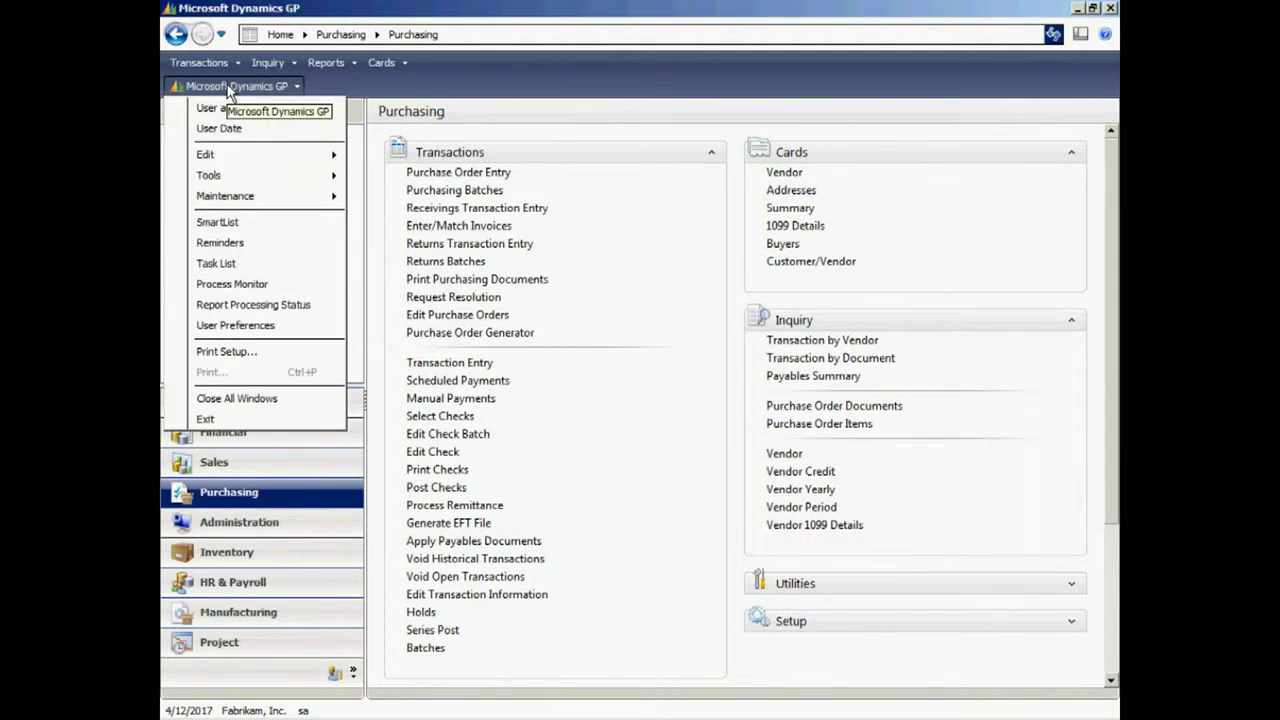
click(221, 226)
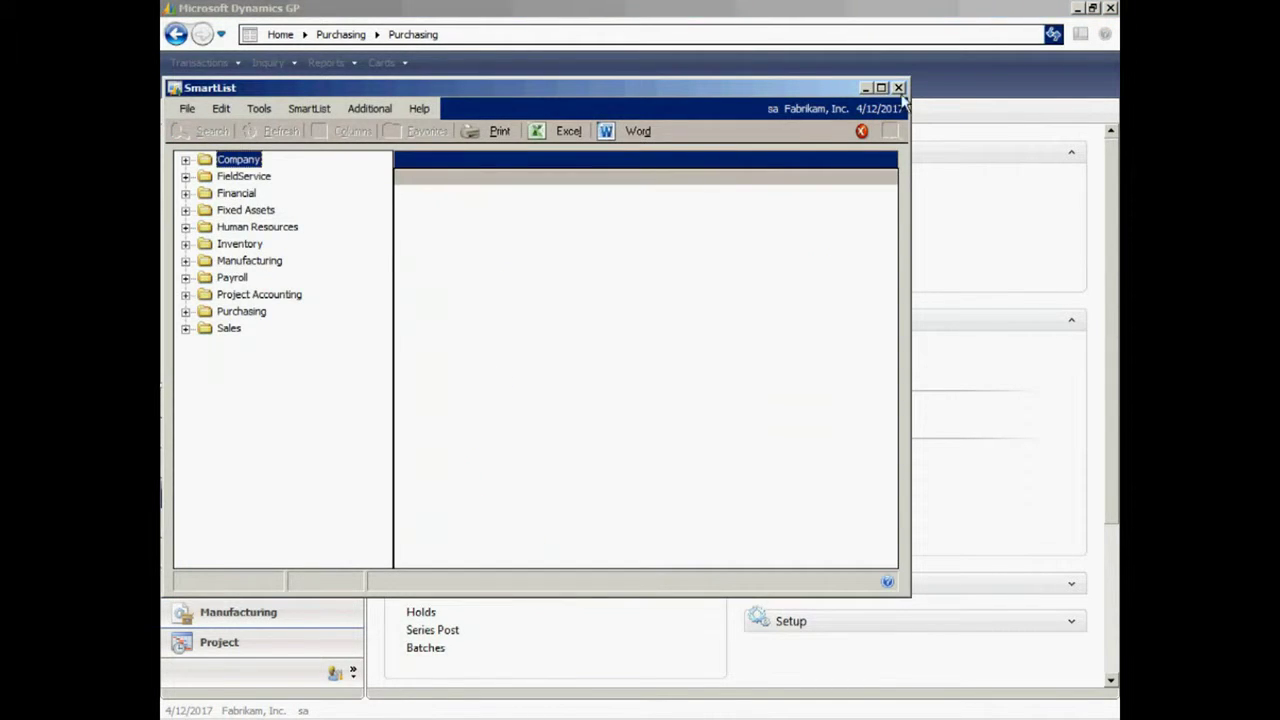
click(881, 88)
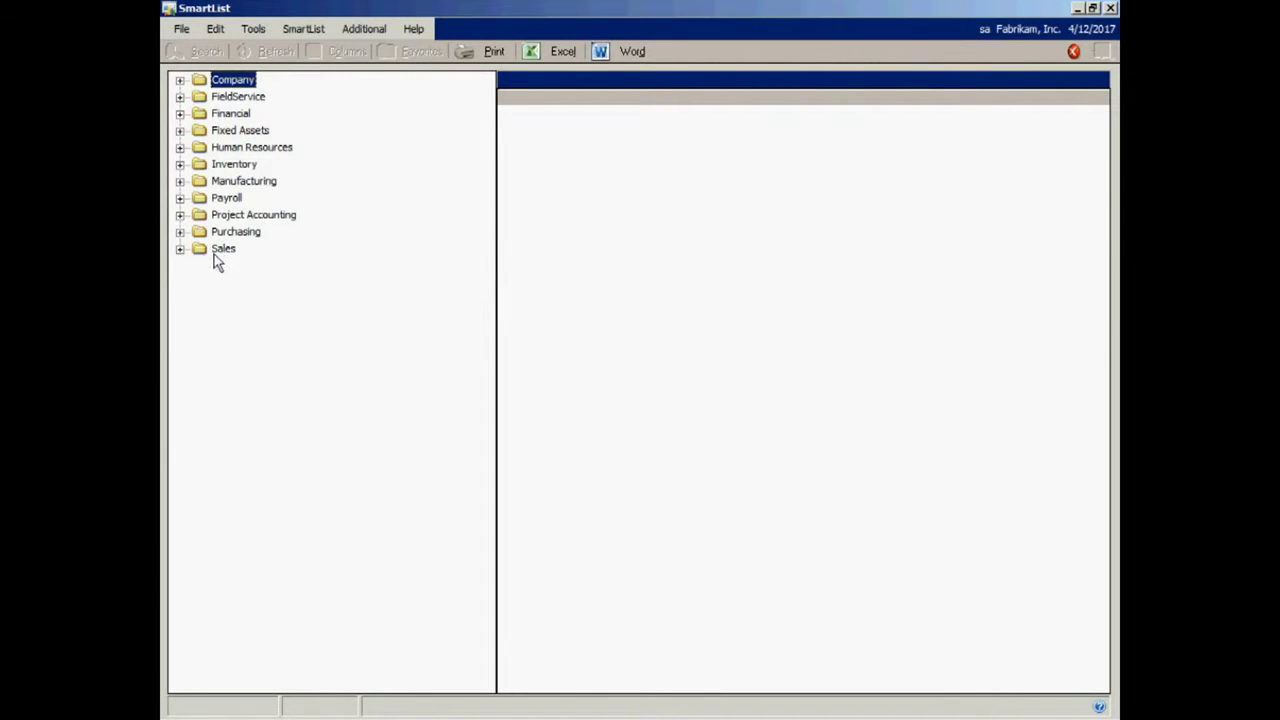
Run the default Sales Line Items list from the Sales folder in SmartList.
click(180, 249)
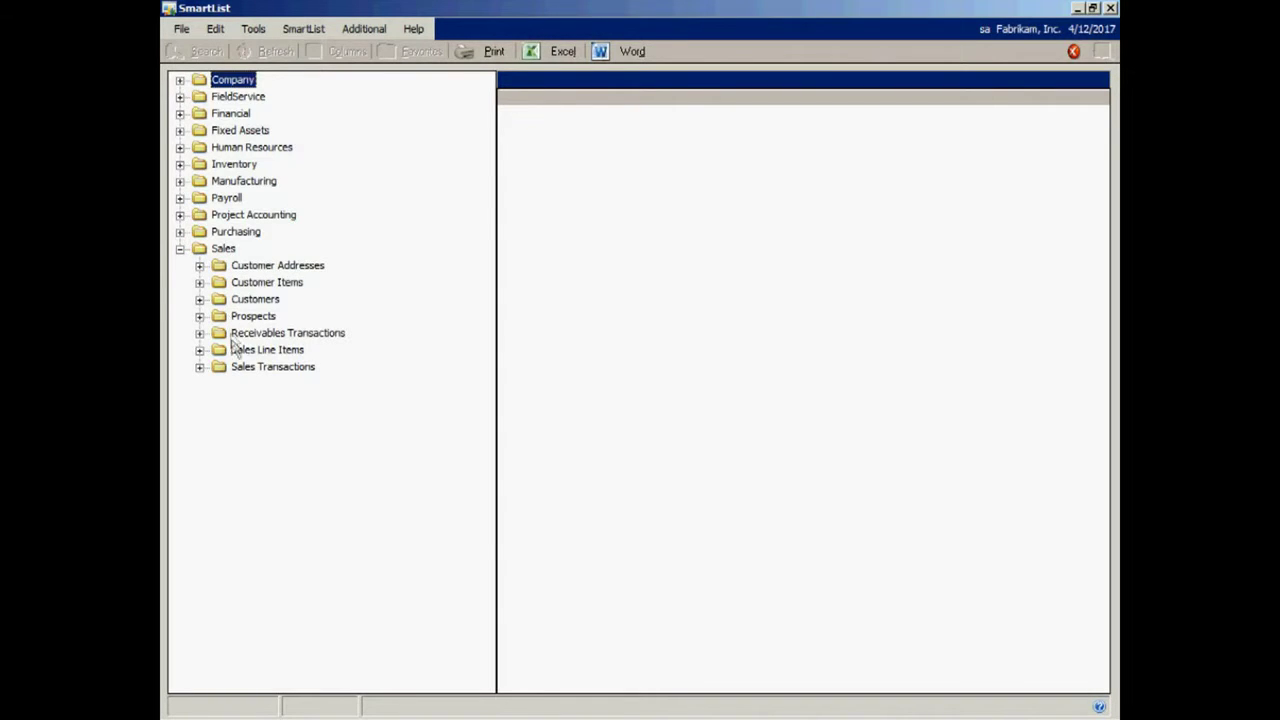
click(200, 351)
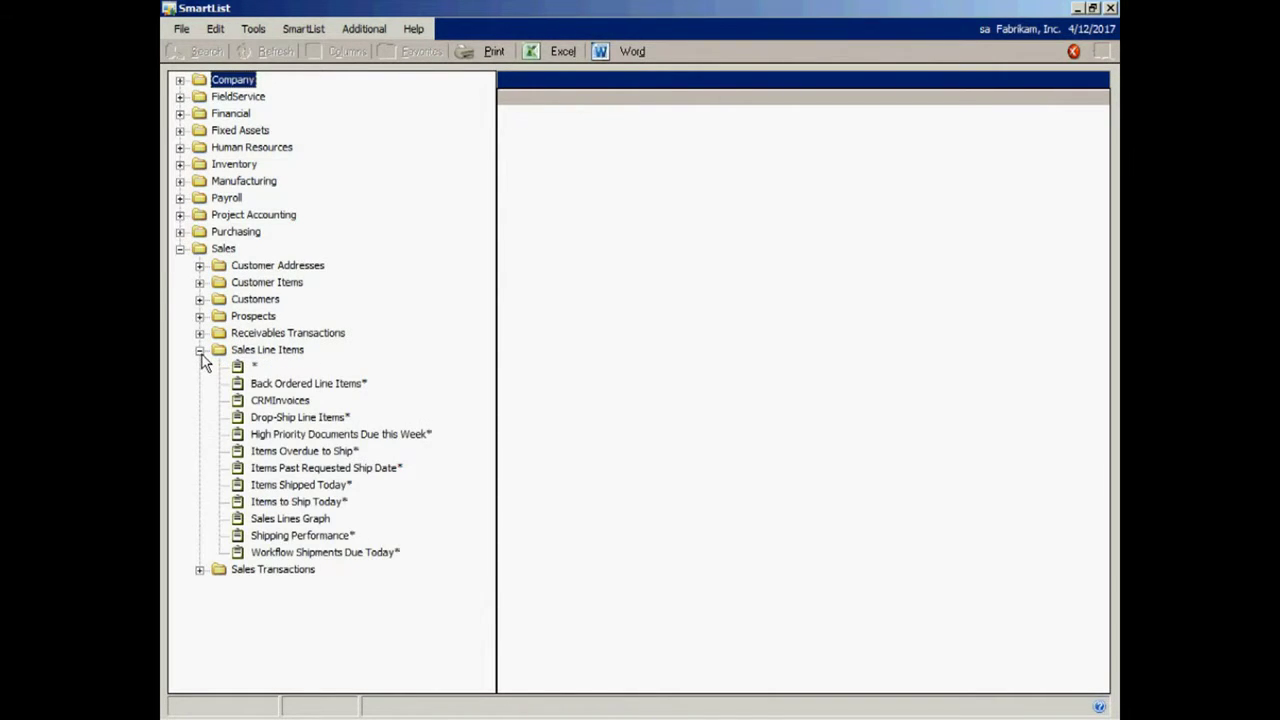
click(242, 370)
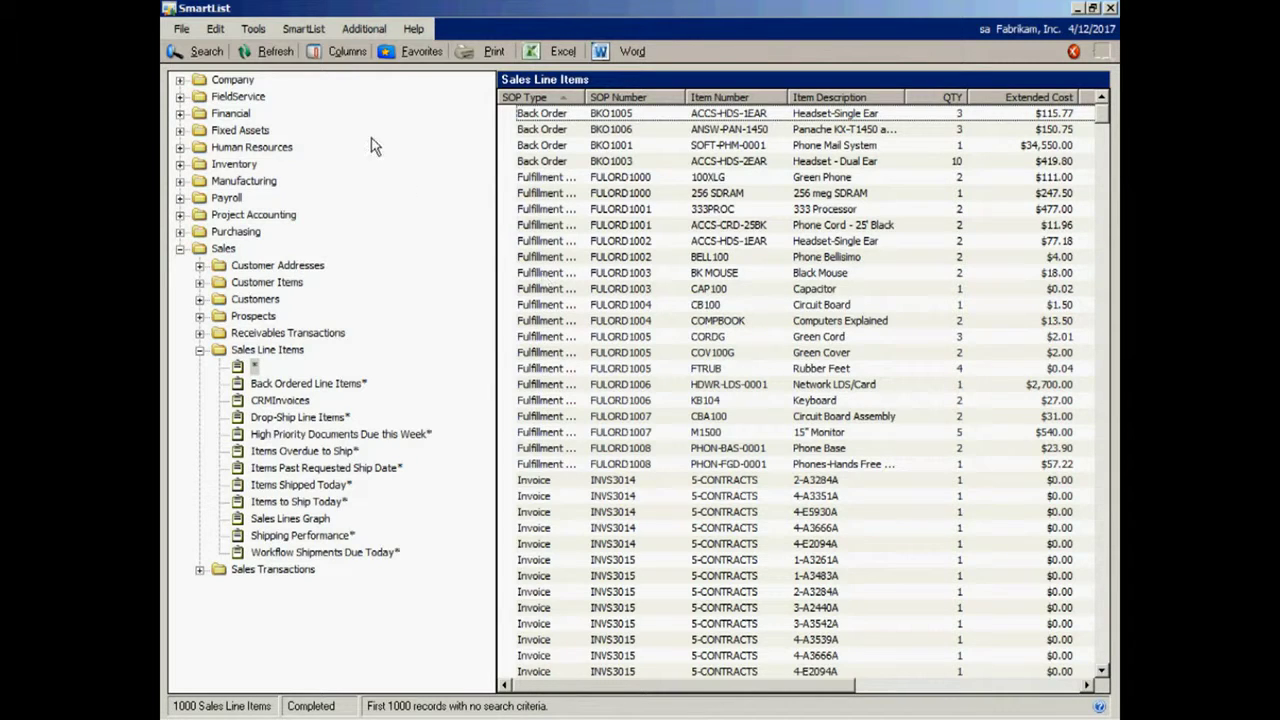
Add the Customer Name field to the columns of the Sales Line Items list.
click(336, 57)
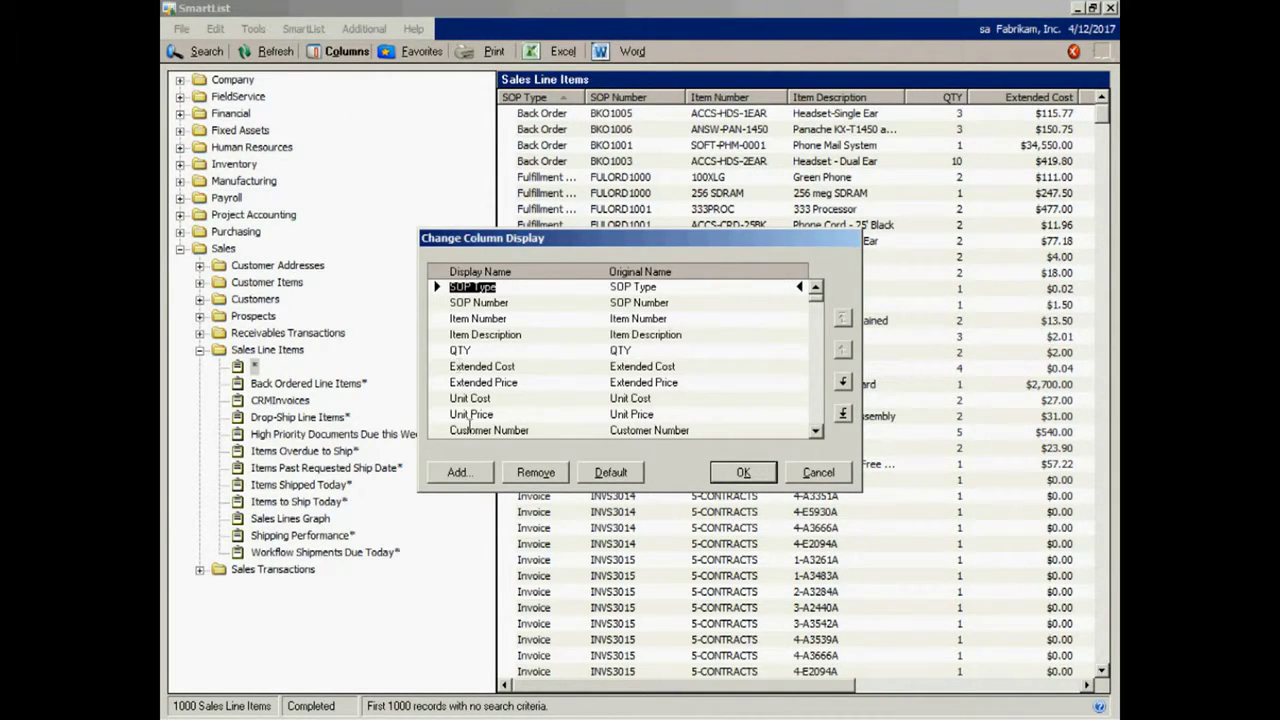
click(459, 477)
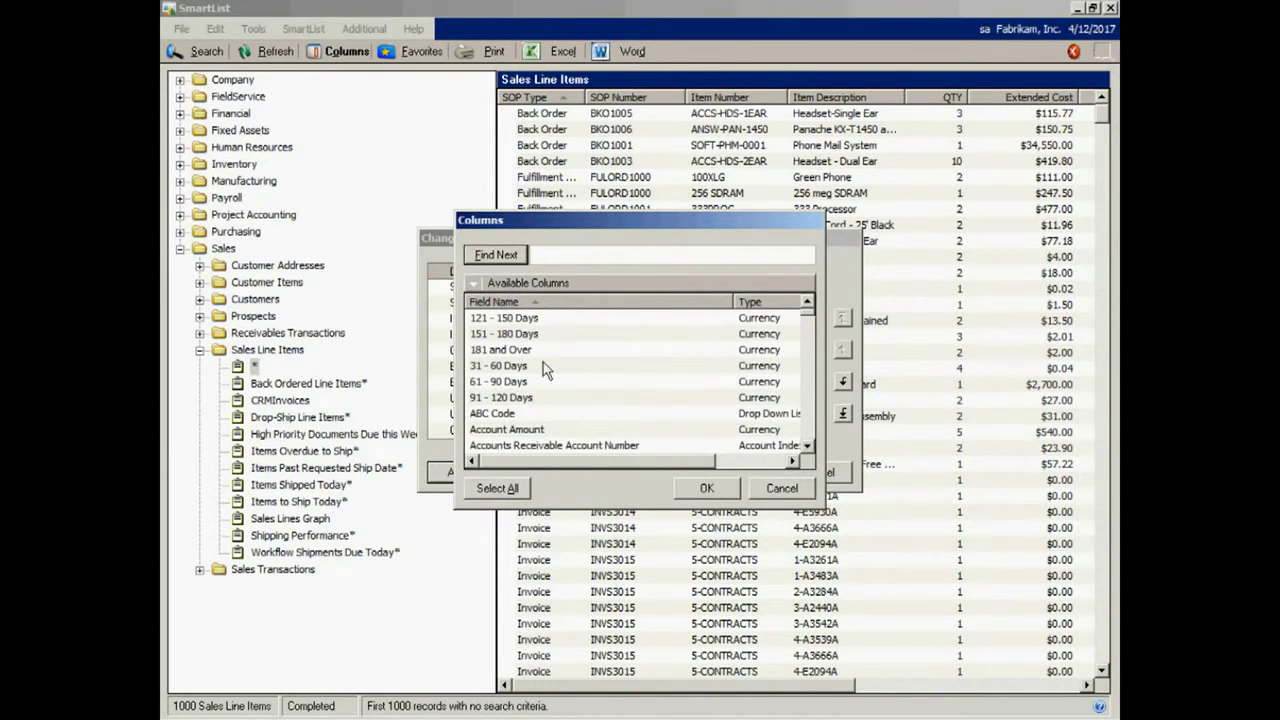
click(811, 436)
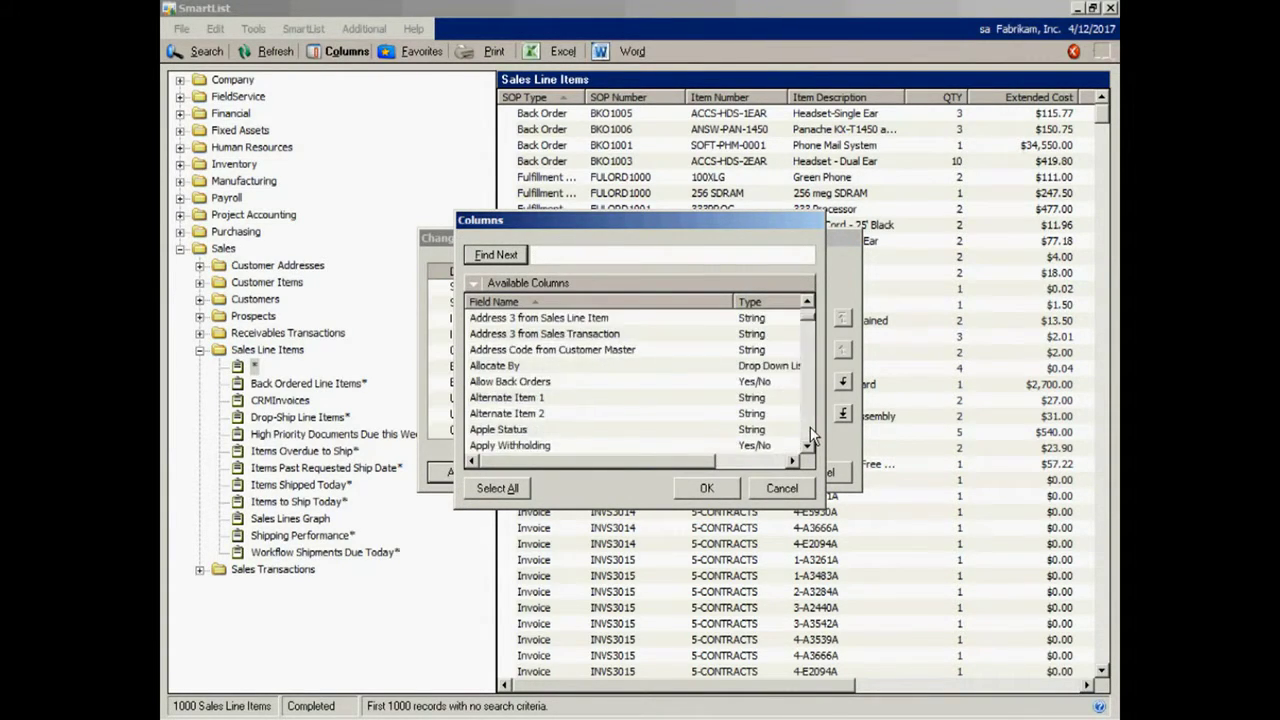
click(811, 436)
click(811, 436)
click(811, 436)
click(811, 436)
click(811, 436)
click(811, 436)
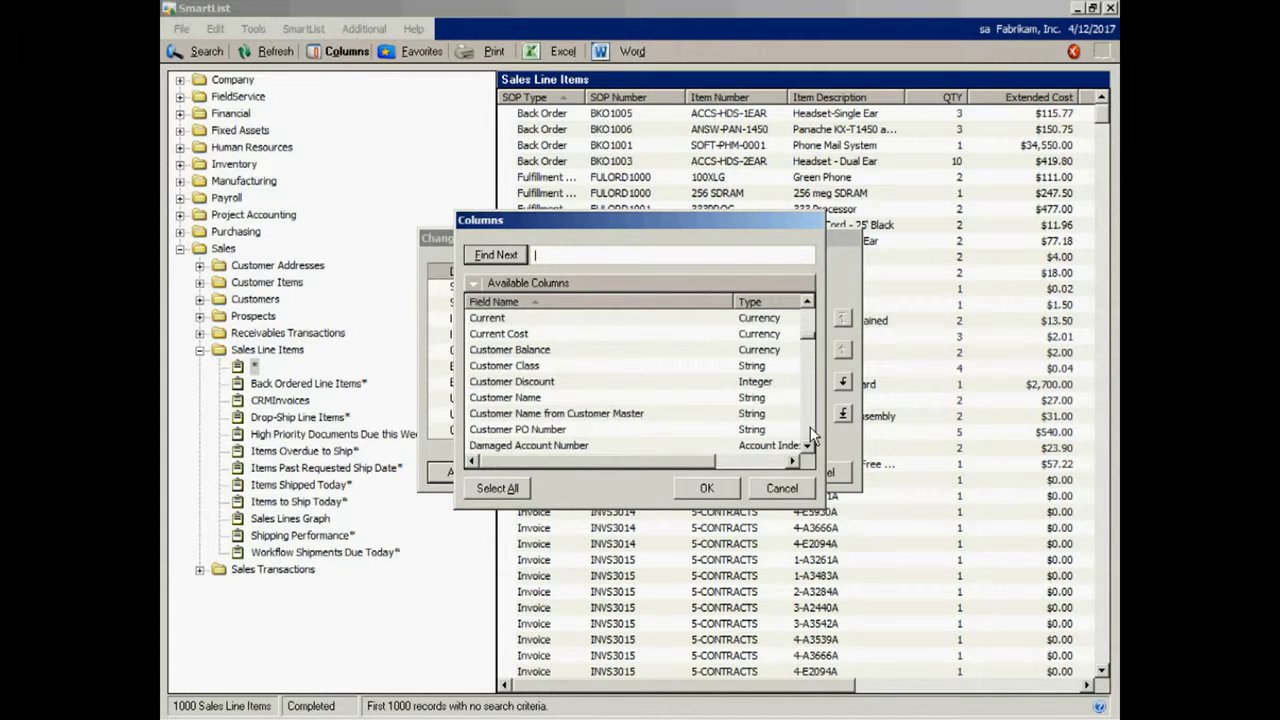
click(530, 399)
click(706, 488)
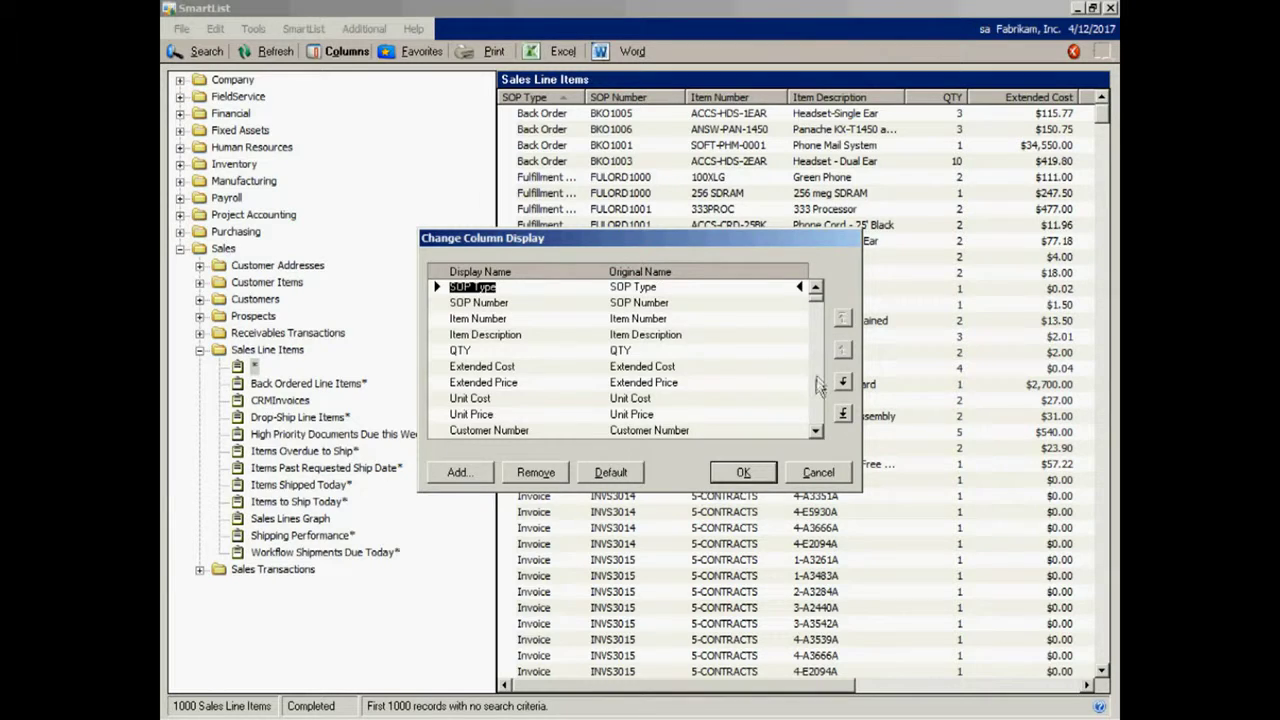
Make Customer Name the first column of the Sales Line Items list and apply the column changes.
click(512, 430)
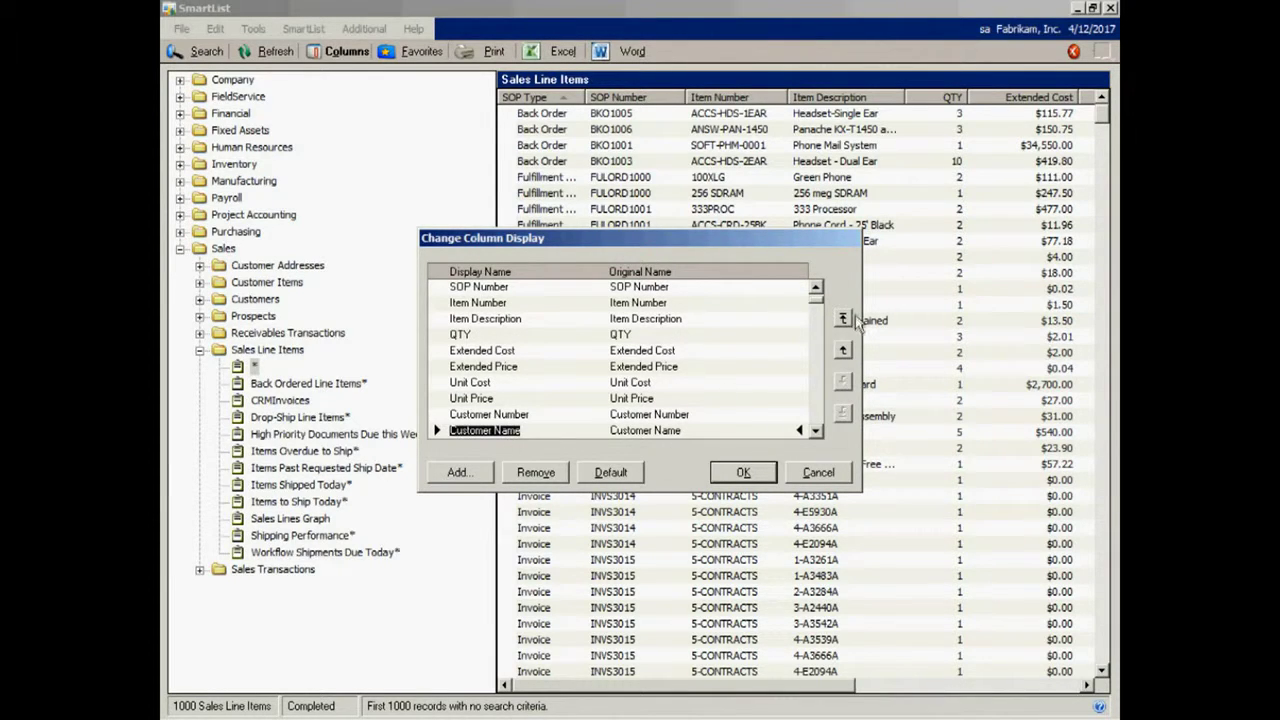
click(842, 318)
click(748, 472)
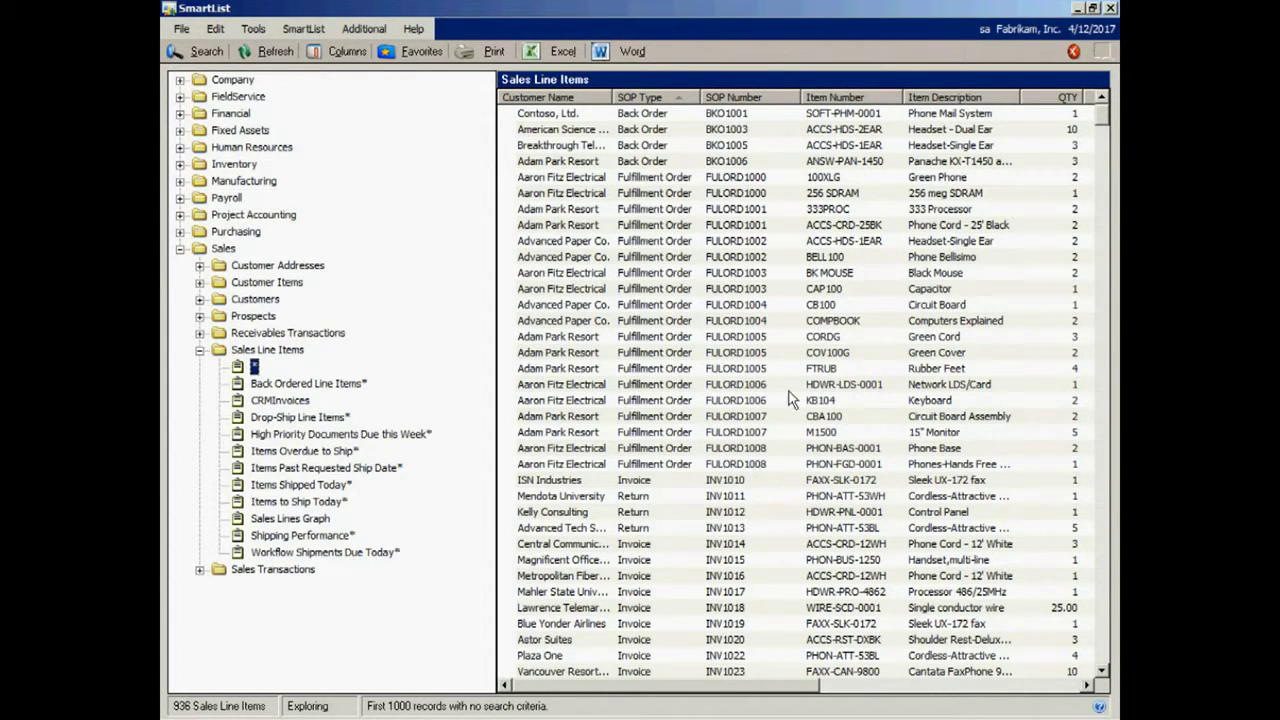
Export the Sales Line Items list to Excel, view it, and close the workbook without saving.
click(552, 56)
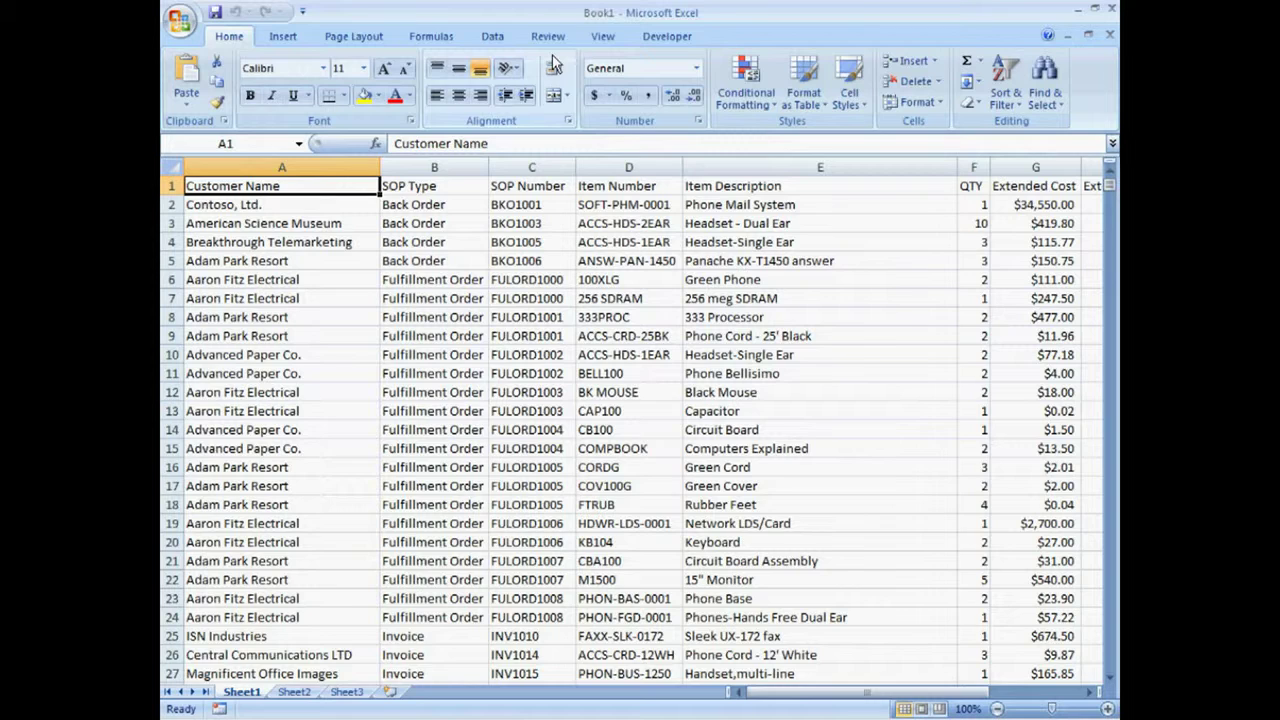
click(1112, 10)
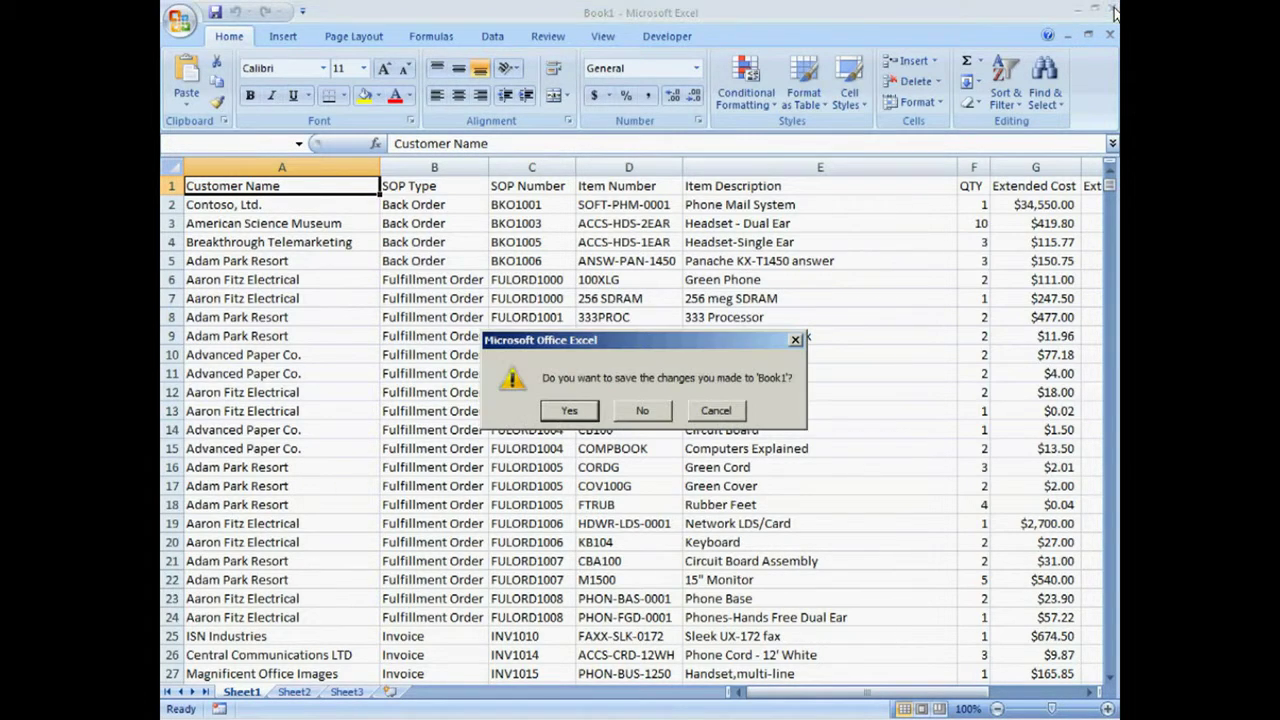
click(642, 412)
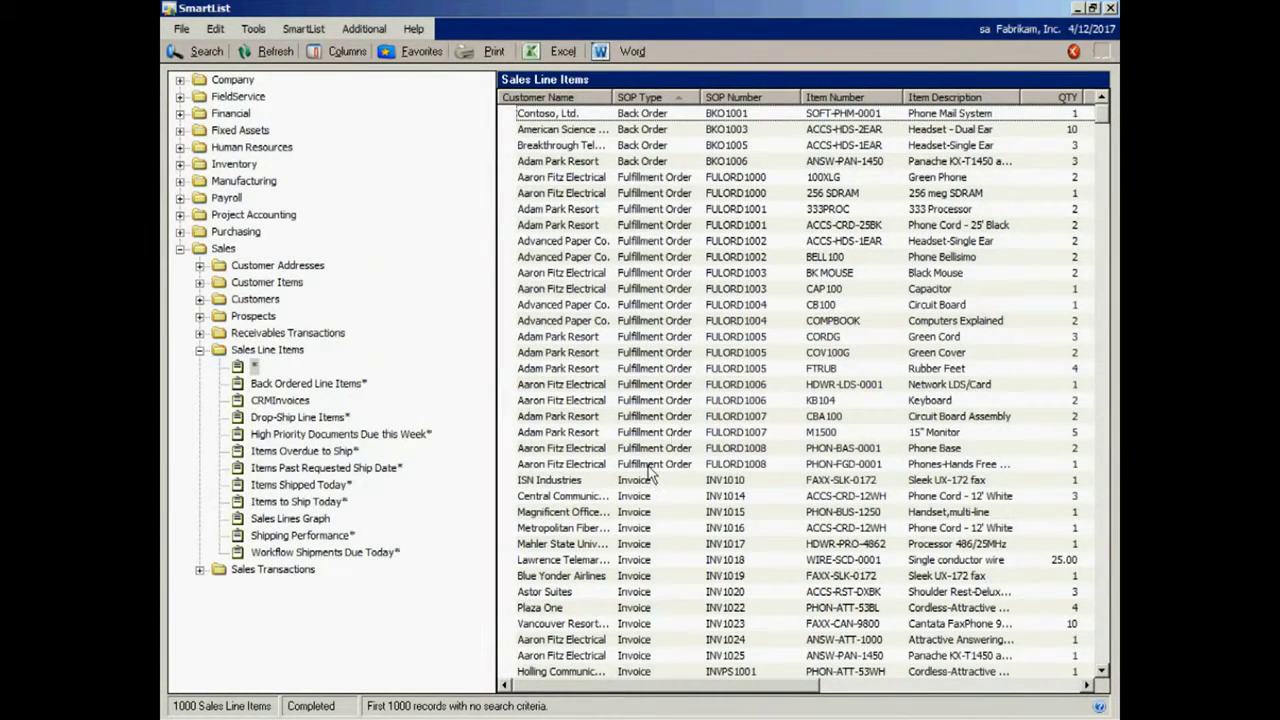
Run the Sales Lines Graph favorite and export its results to Excel with the Gator Graph template.
click(266, 524)
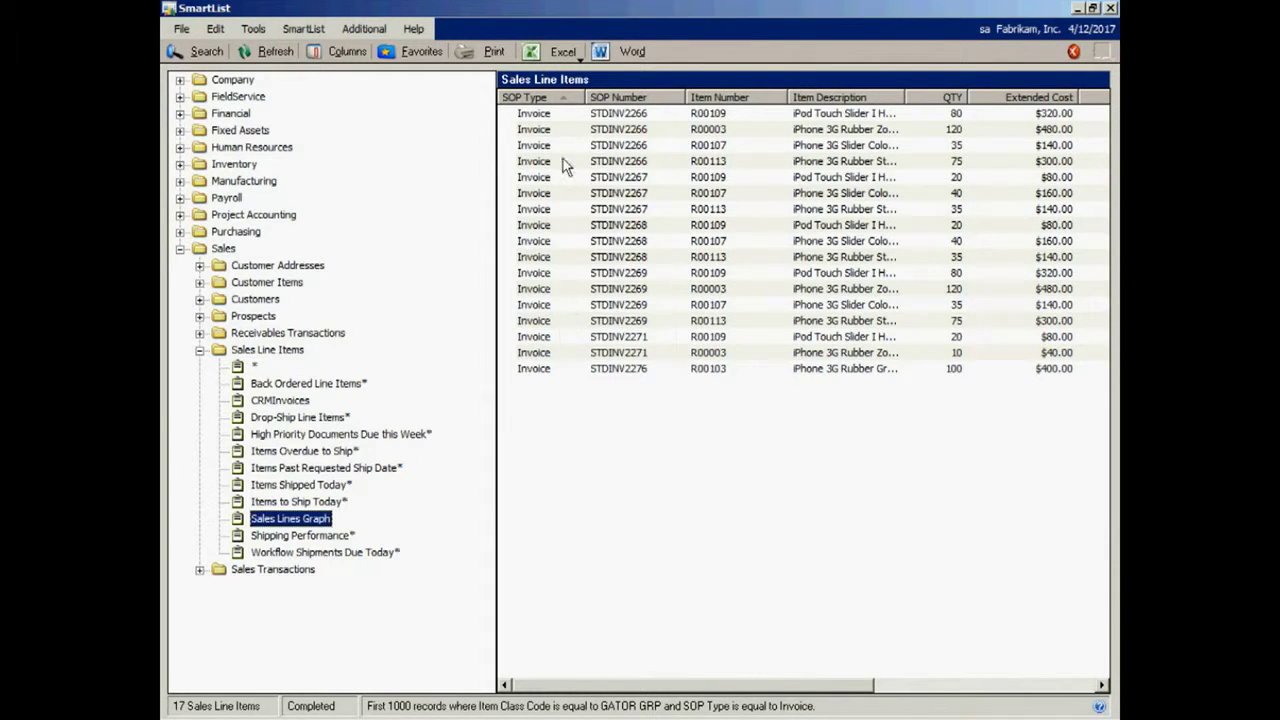
click(557, 60)
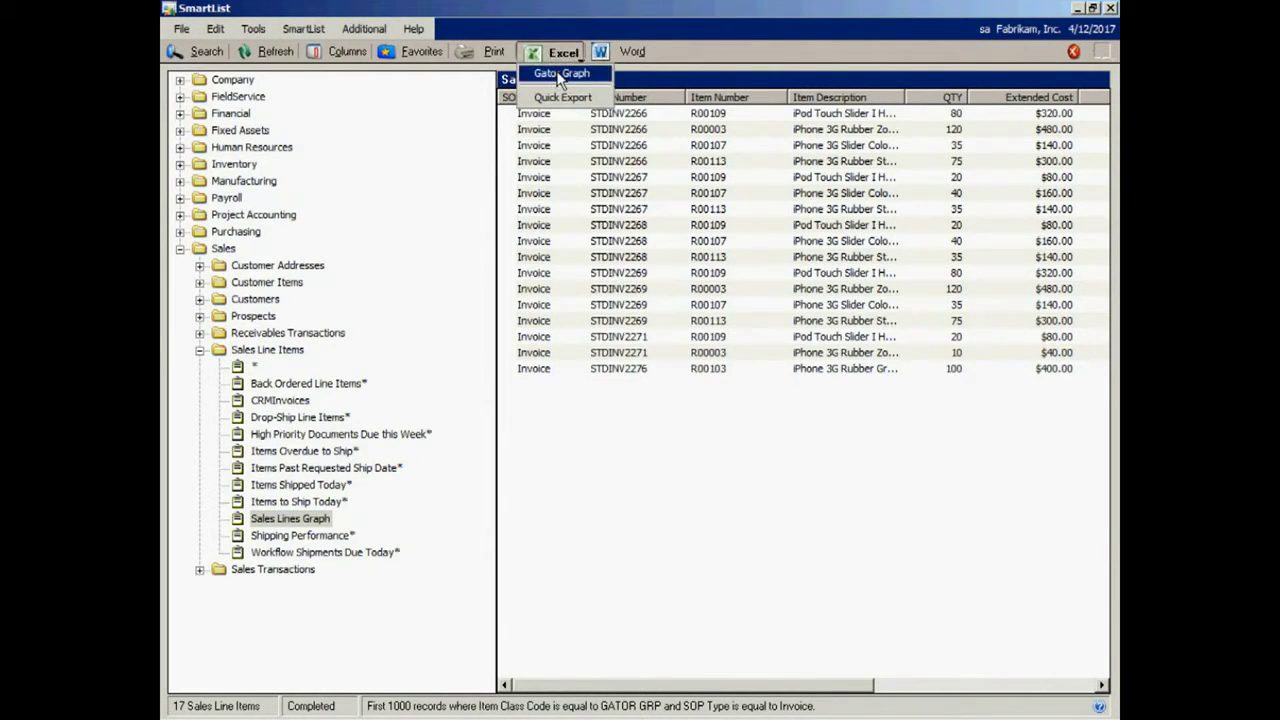
click(562, 73)
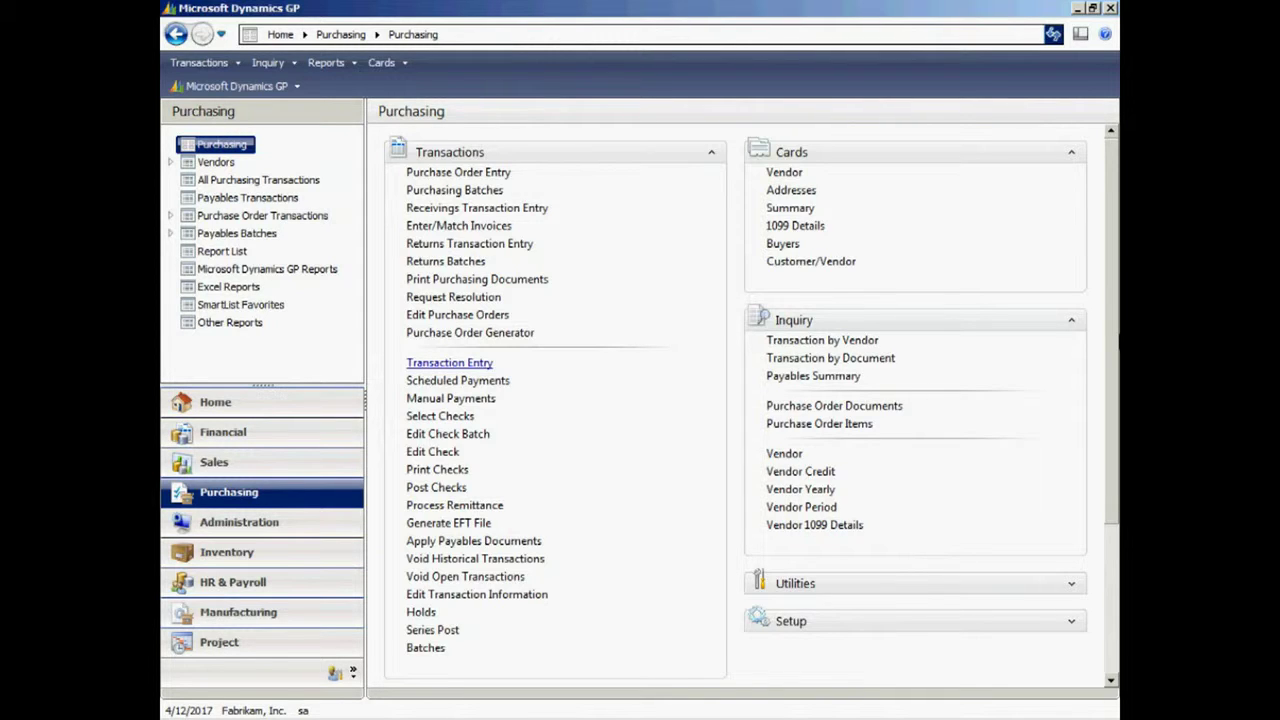
Open the vendor maintenance card from Purchasing and load the vendor Advanced Office Systems.
click(785, 174)
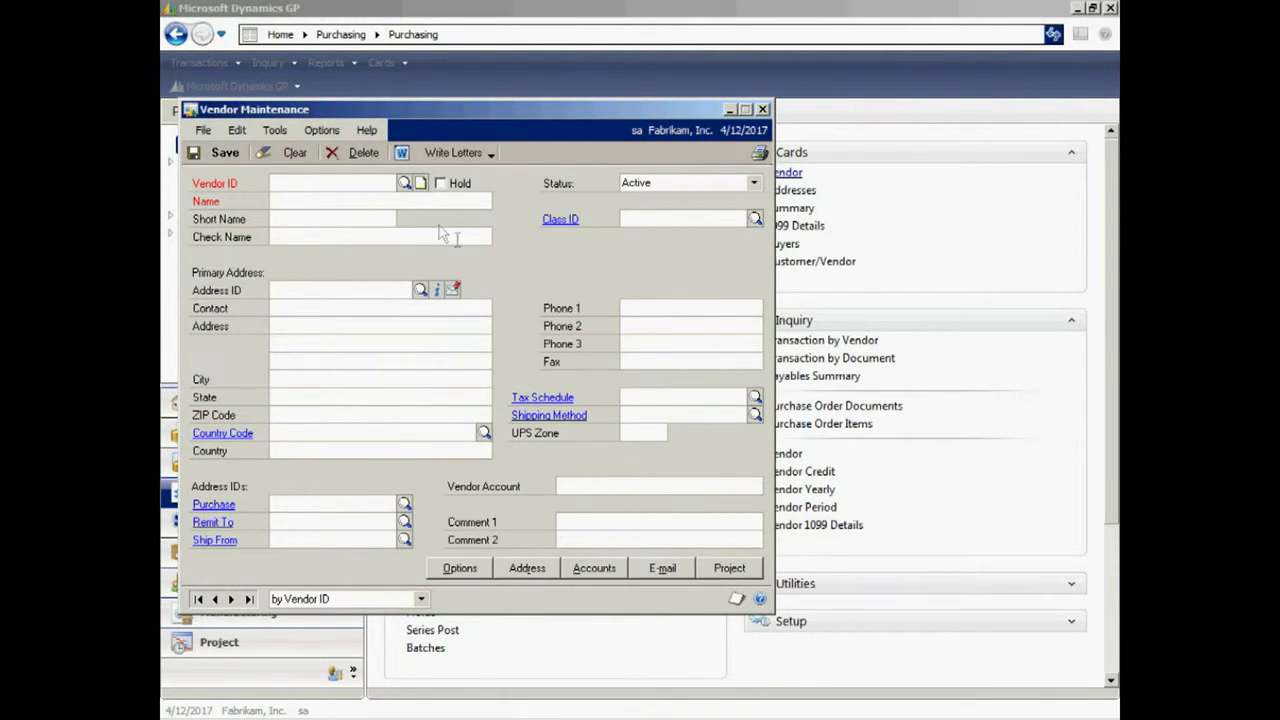
click(404, 183)
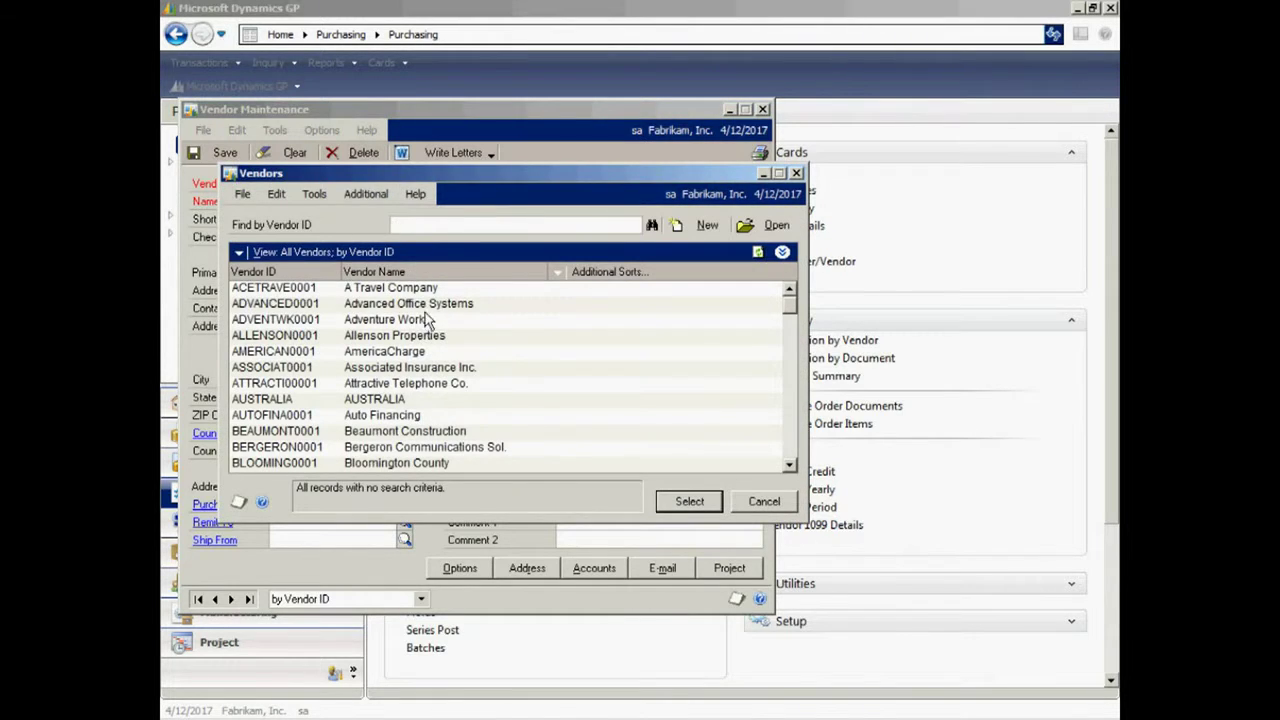
click(428, 305)
click(690, 503)
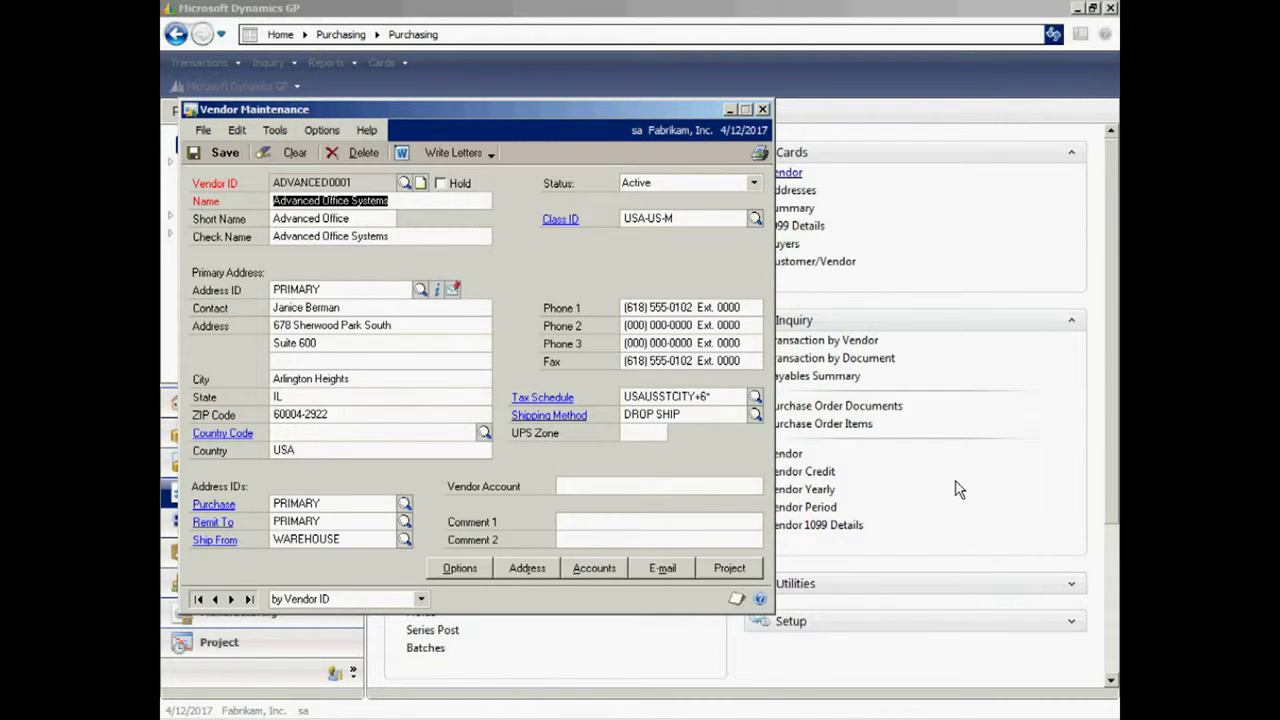
Review the vendor's options and default posting accounts, including the additional accounts for Purchases.
click(452, 567)
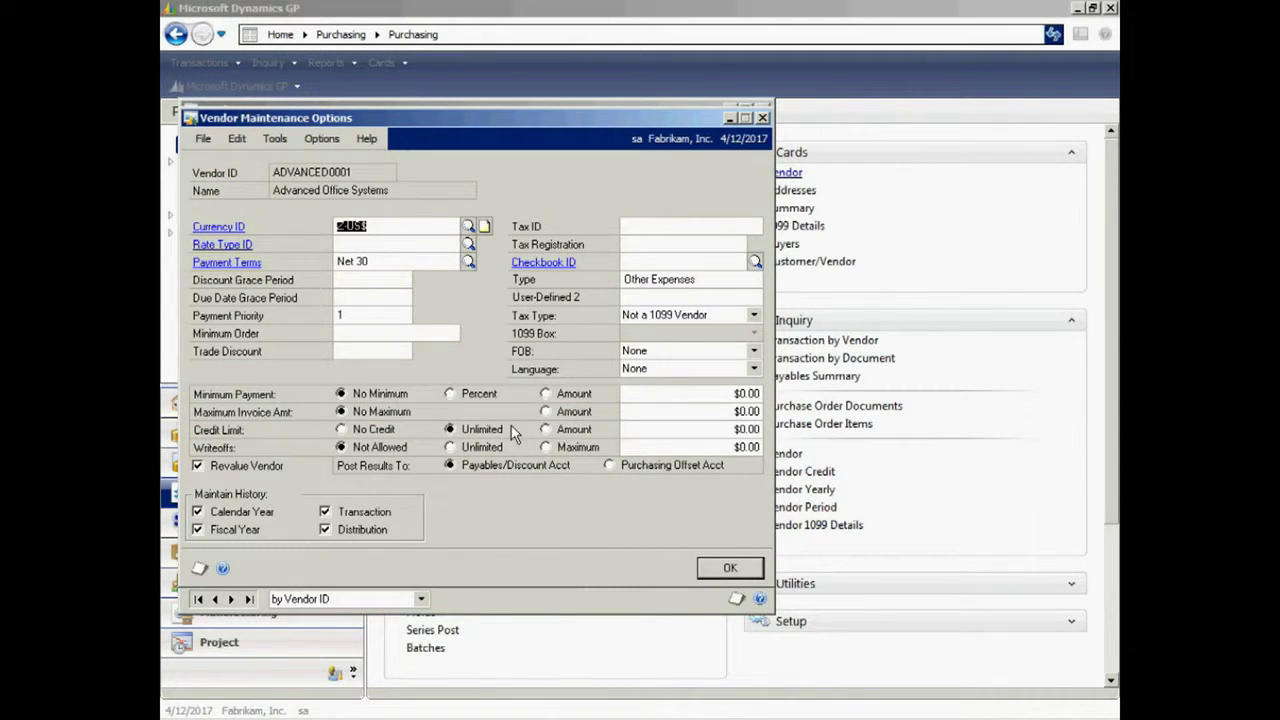
click(730, 567)
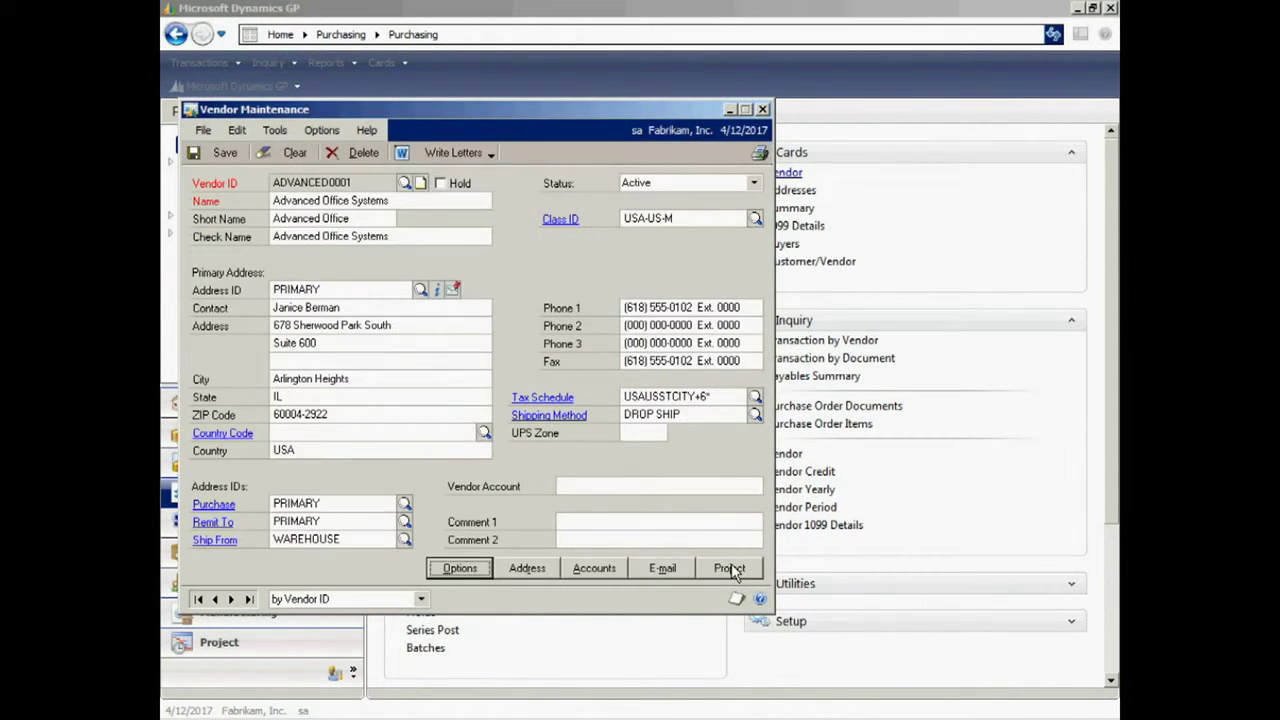
click(596, 570)
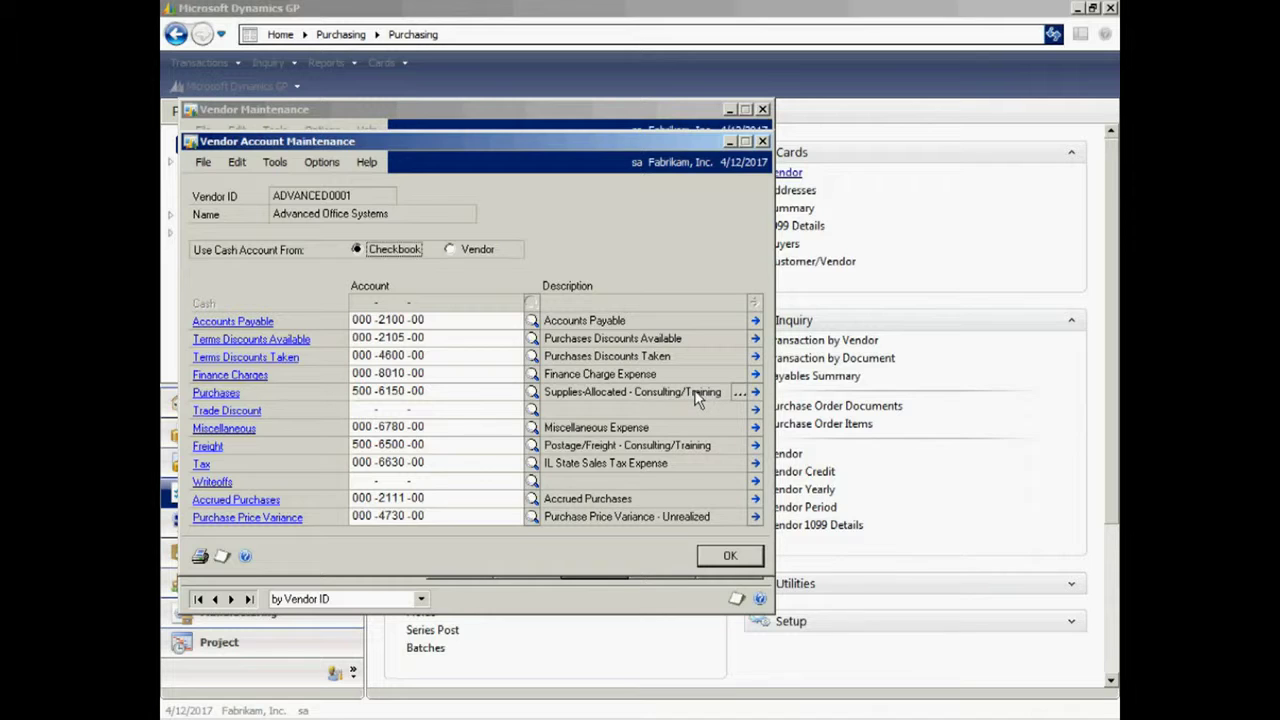
click(739, 393)
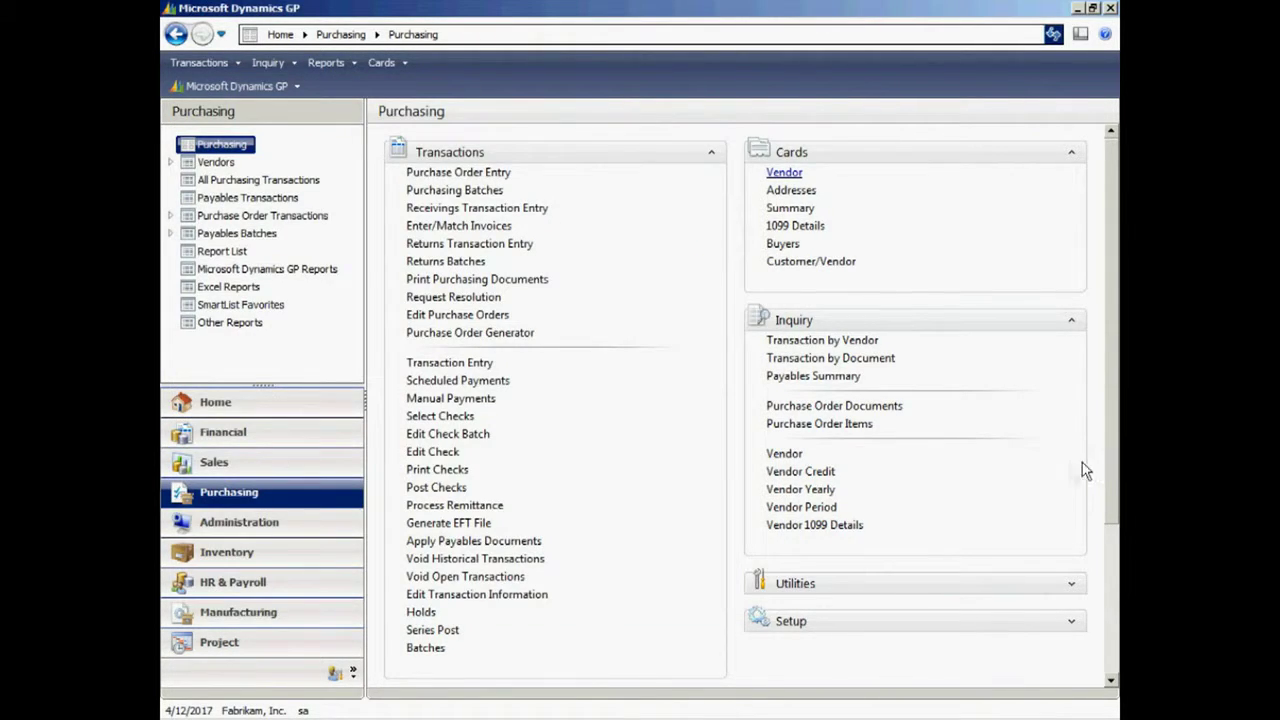
Start a new payables transaction of type Invoice with the description Supplies.
click(427, 368)
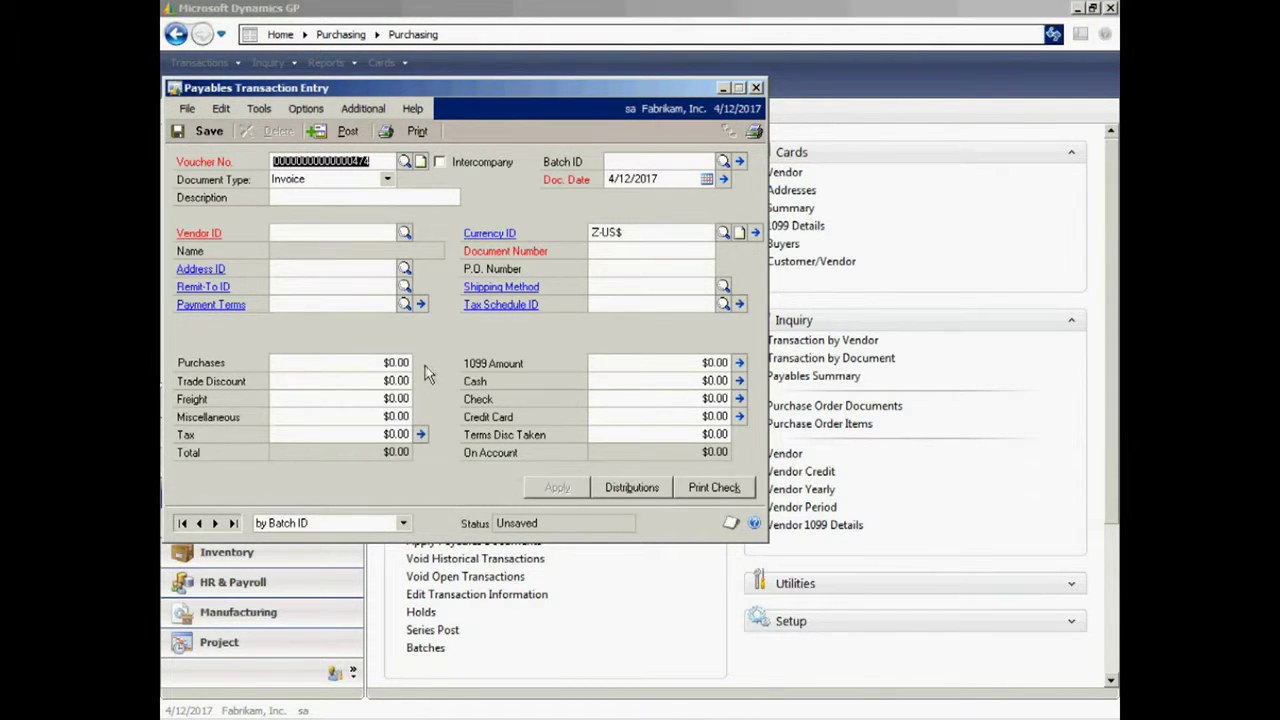
key(Tab)
key(Tab)
key(Tab)
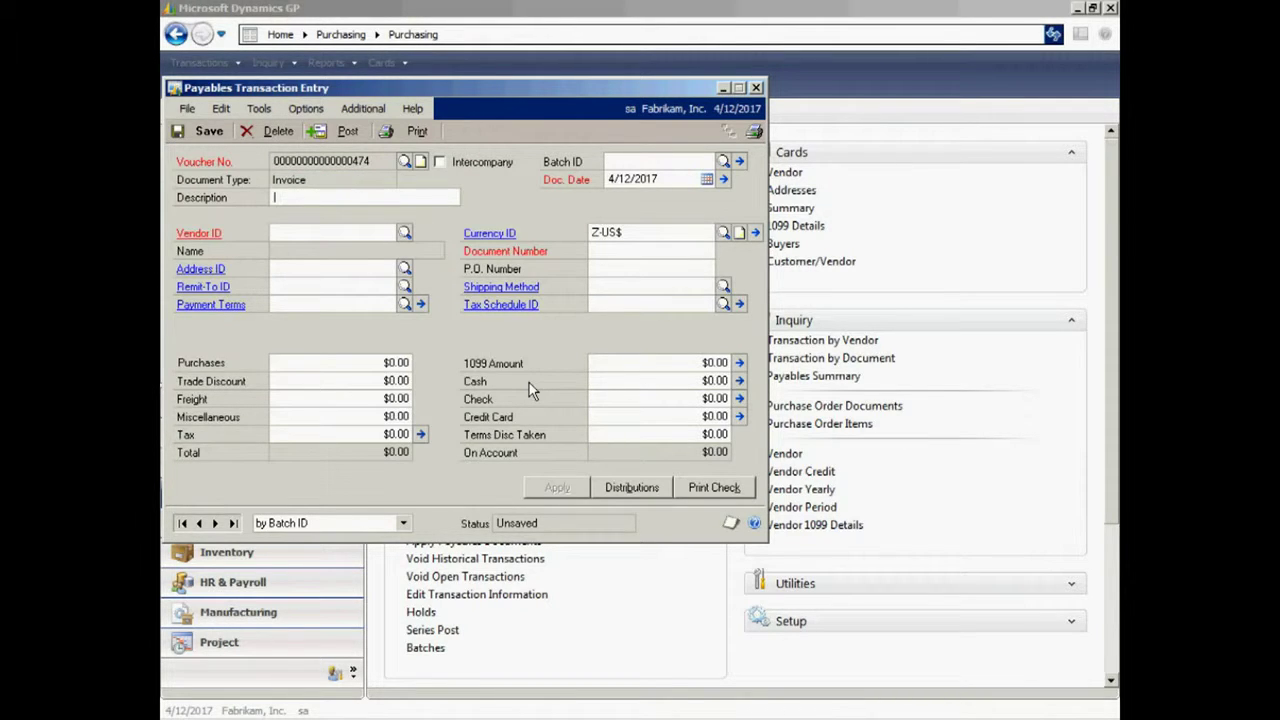
text(Supplies)
key(Tab)
key(Tab)
Look up Advanced Office Systems and assign it as the vendor of the payables invoice.
click(404, 232)
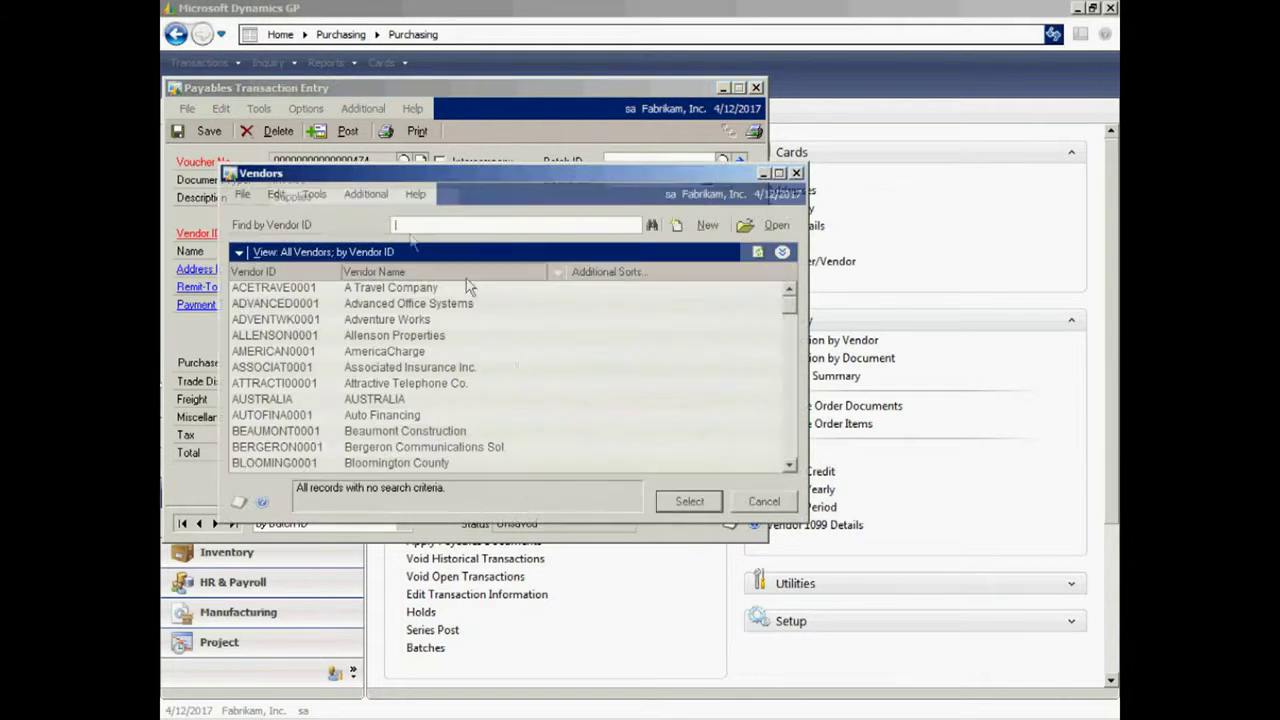
click(415, 305)
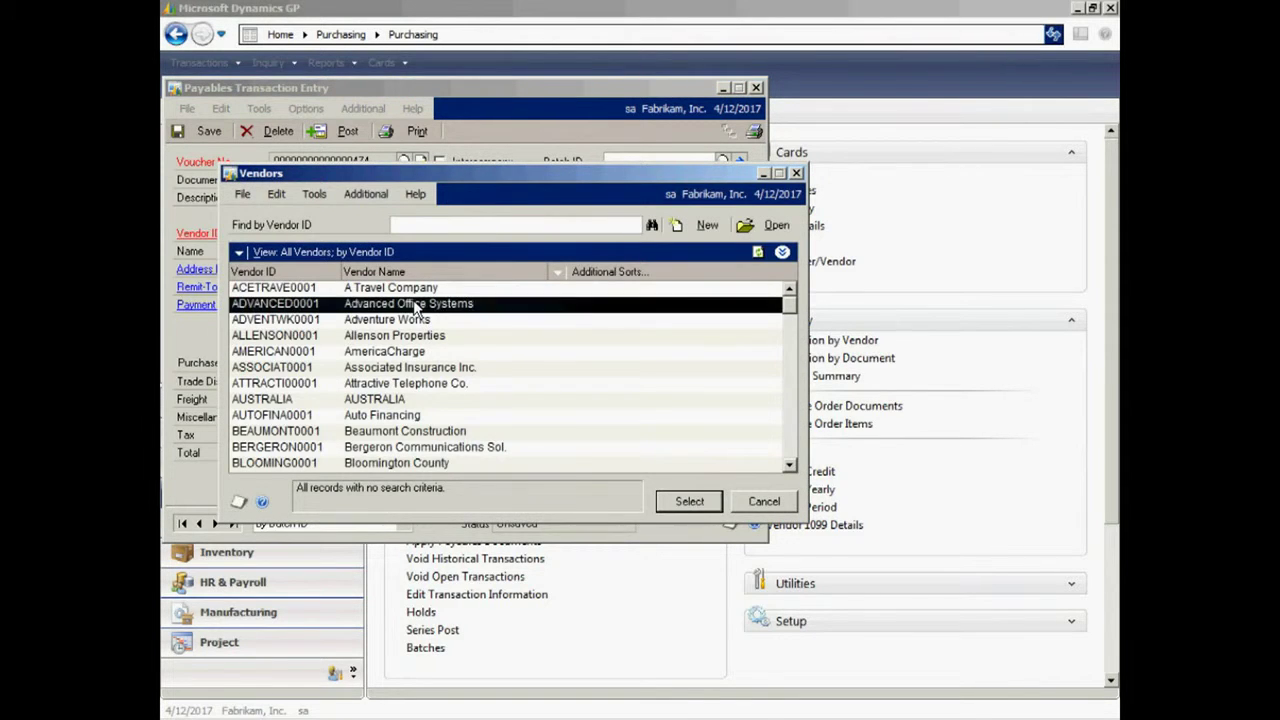
click(689, 502)
key(Tab)
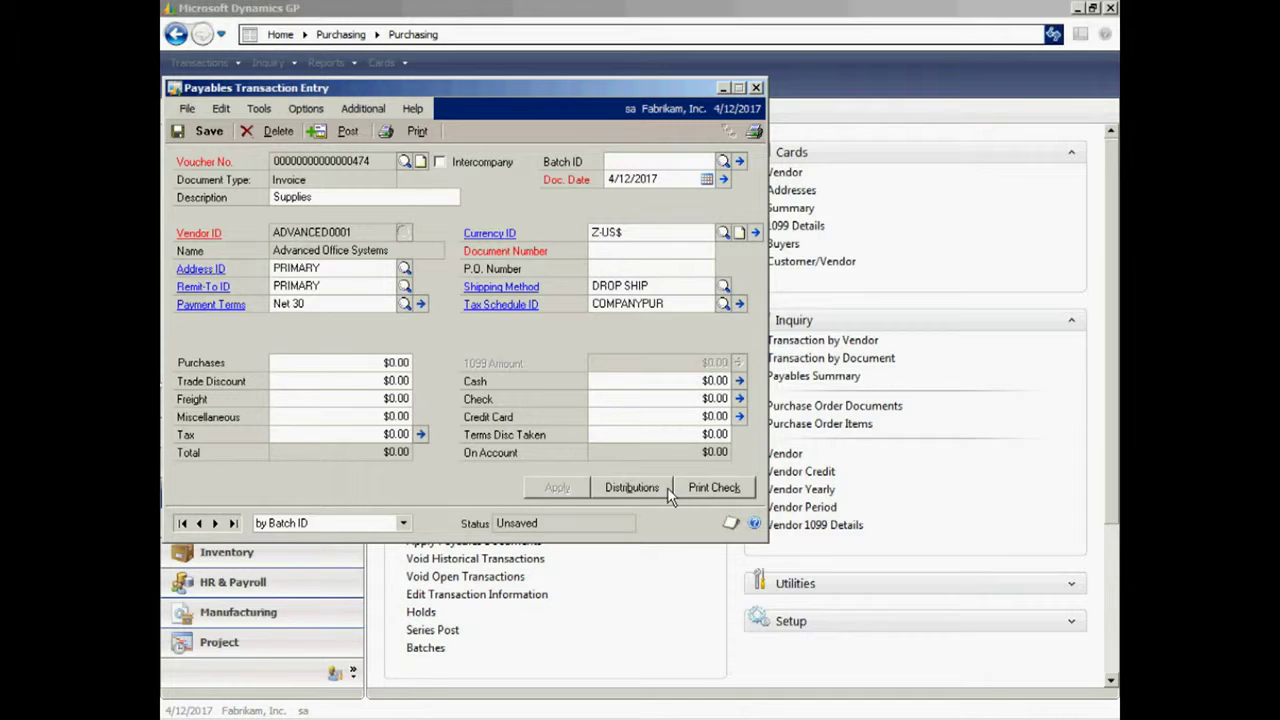
Enter document number 67899 and a purchases amount of $2,000.00, and open the invoice's account distributions.
text(67899)
key(Tab)
text(2,000)
key(Tab)
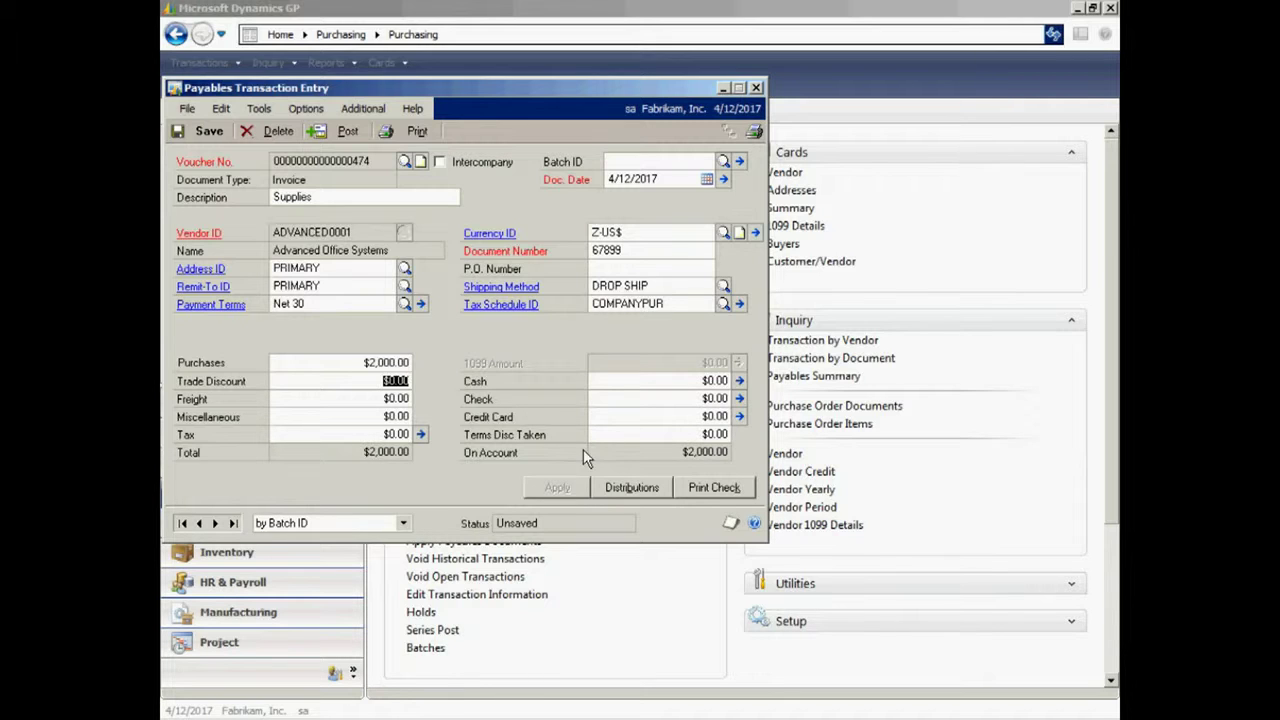
click(631, 488)
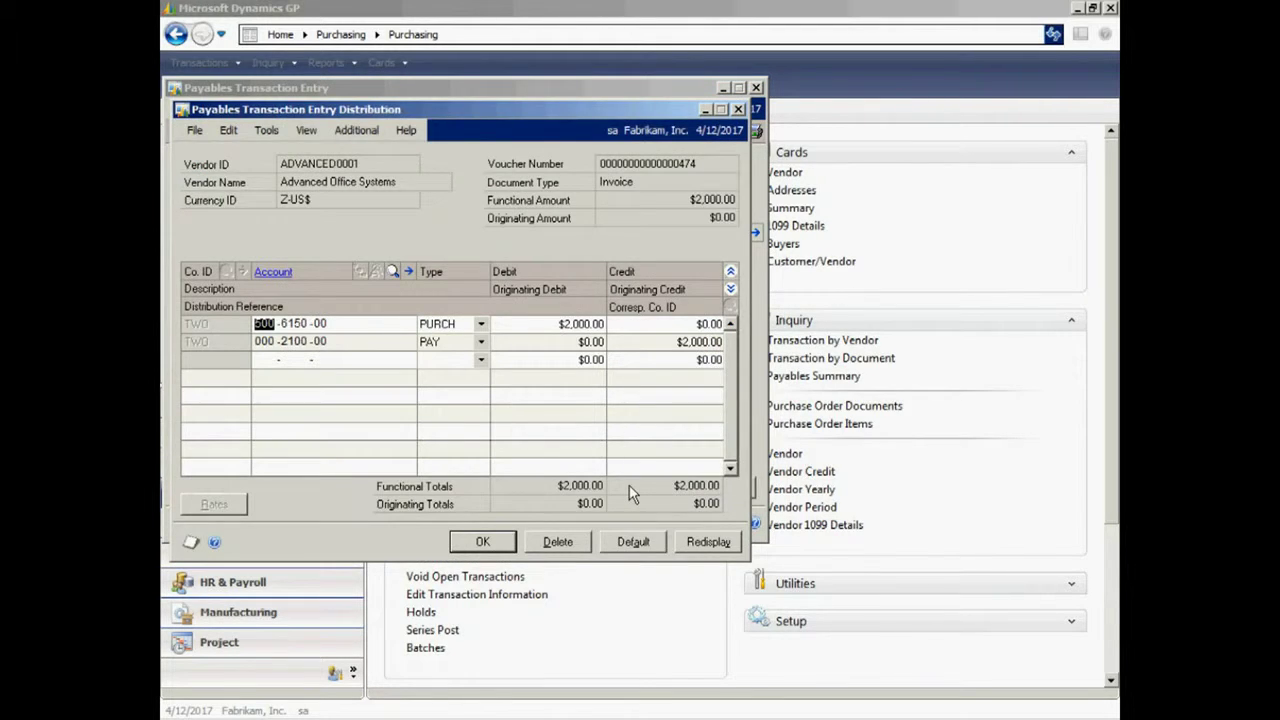
Review the distribution account descriptions and look up alternatives for the purchases line among the vendor's accounts and all accounts.
click(730, 289)
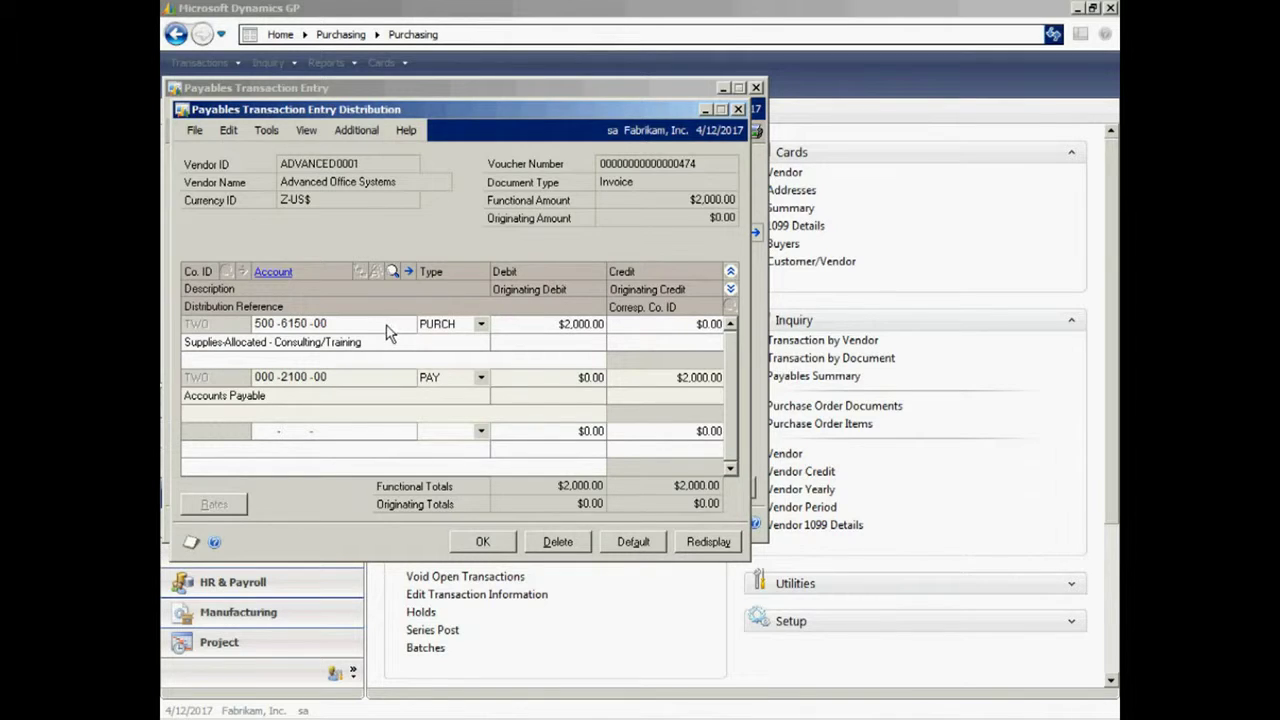
double_click(297, 323)
click(393, 270)
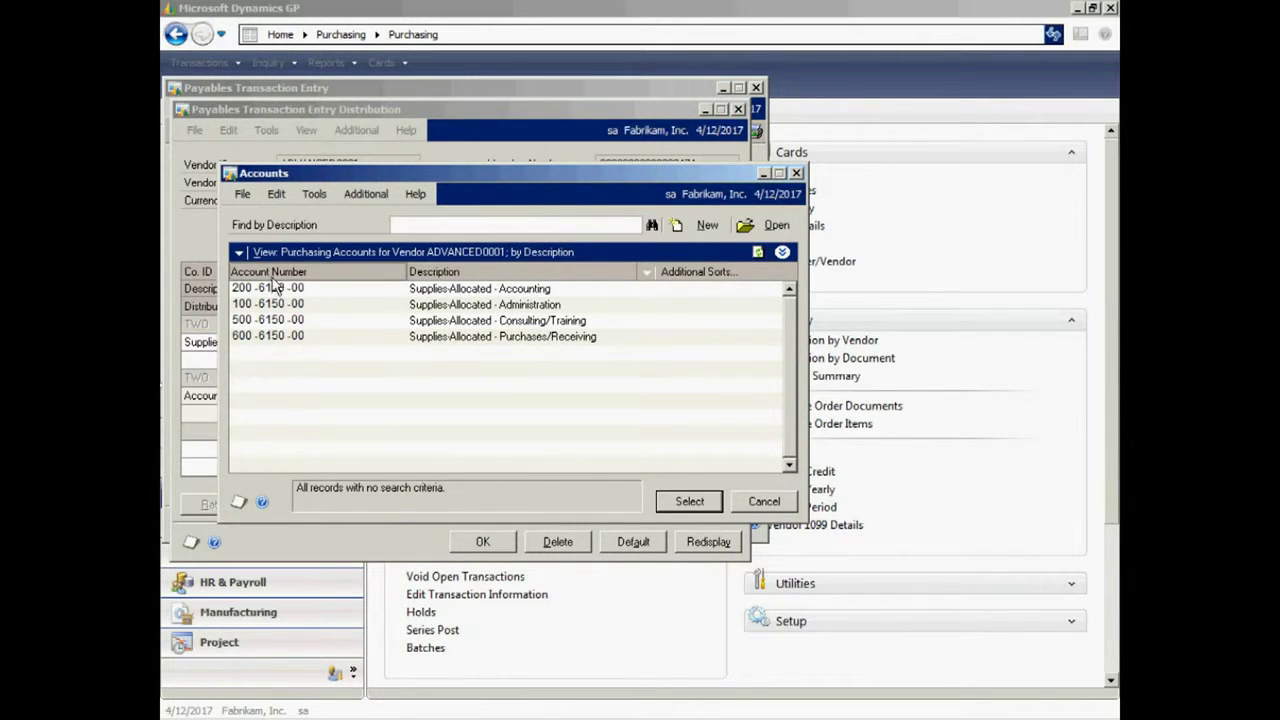
click(239, 254)
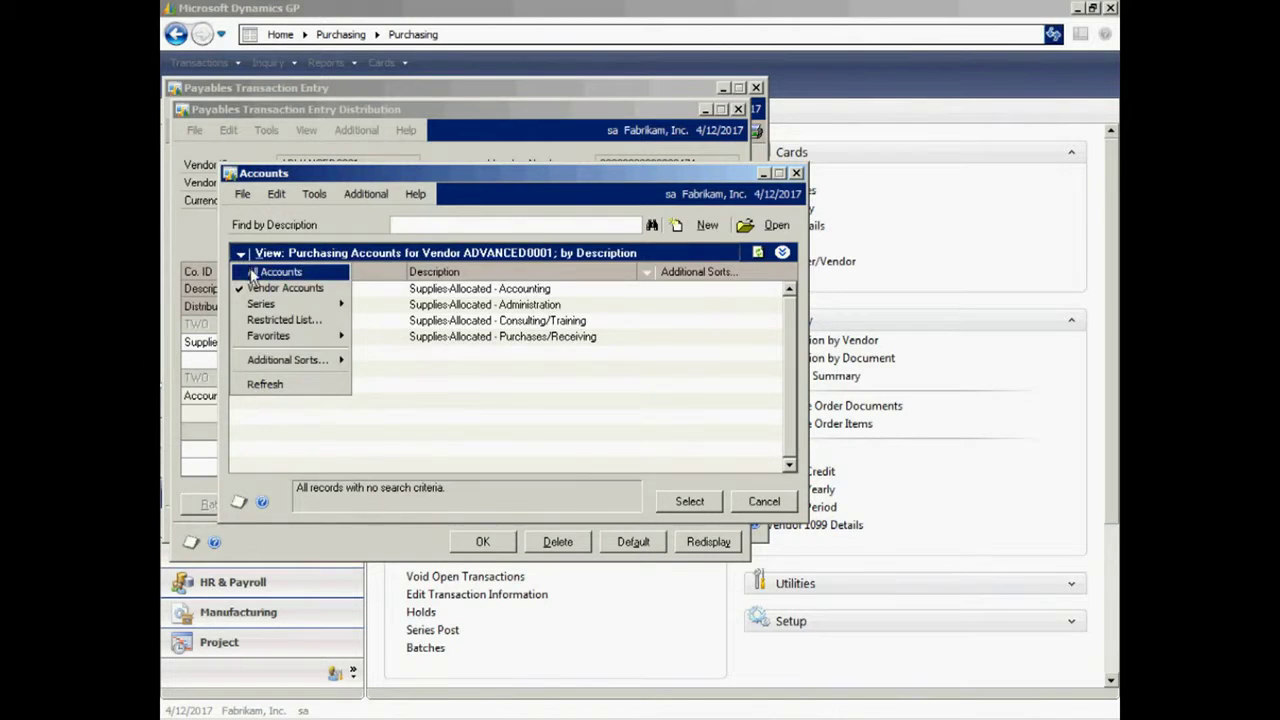
click(256, 272)
click(768, 501)
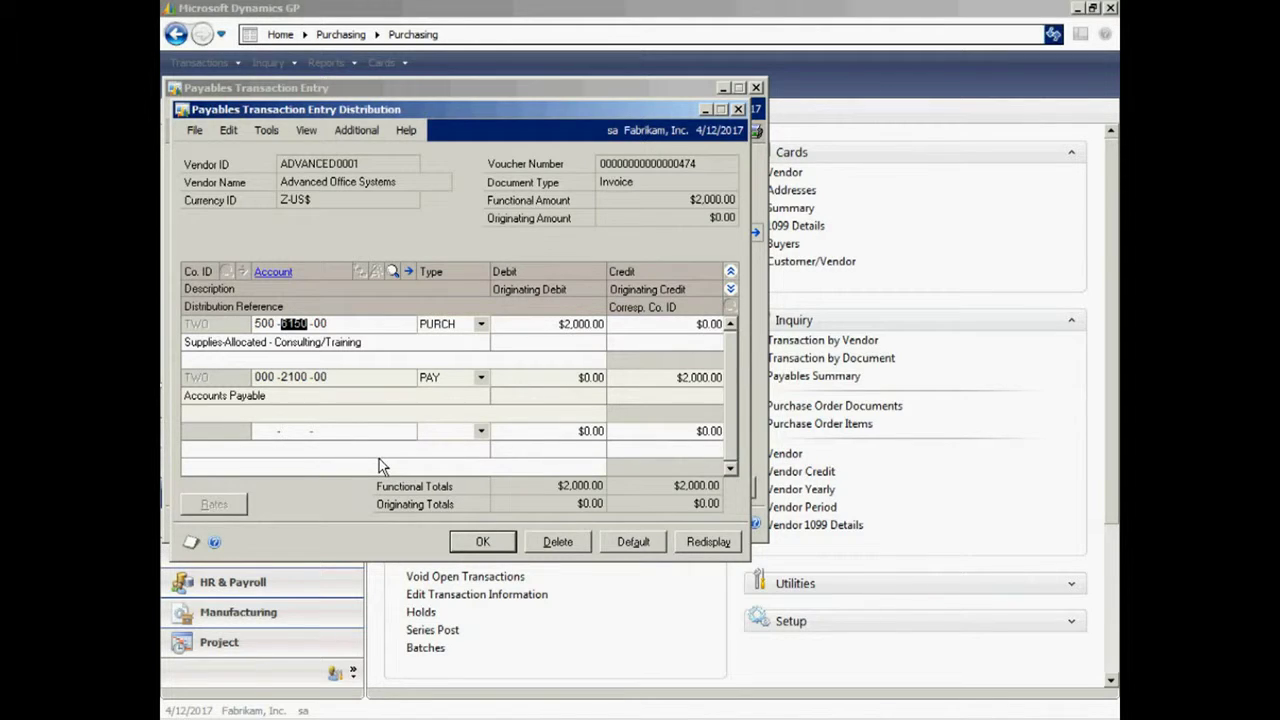
Accept the distributions, post the payables invoice, and close the transaction entry window.
click(487, 544)
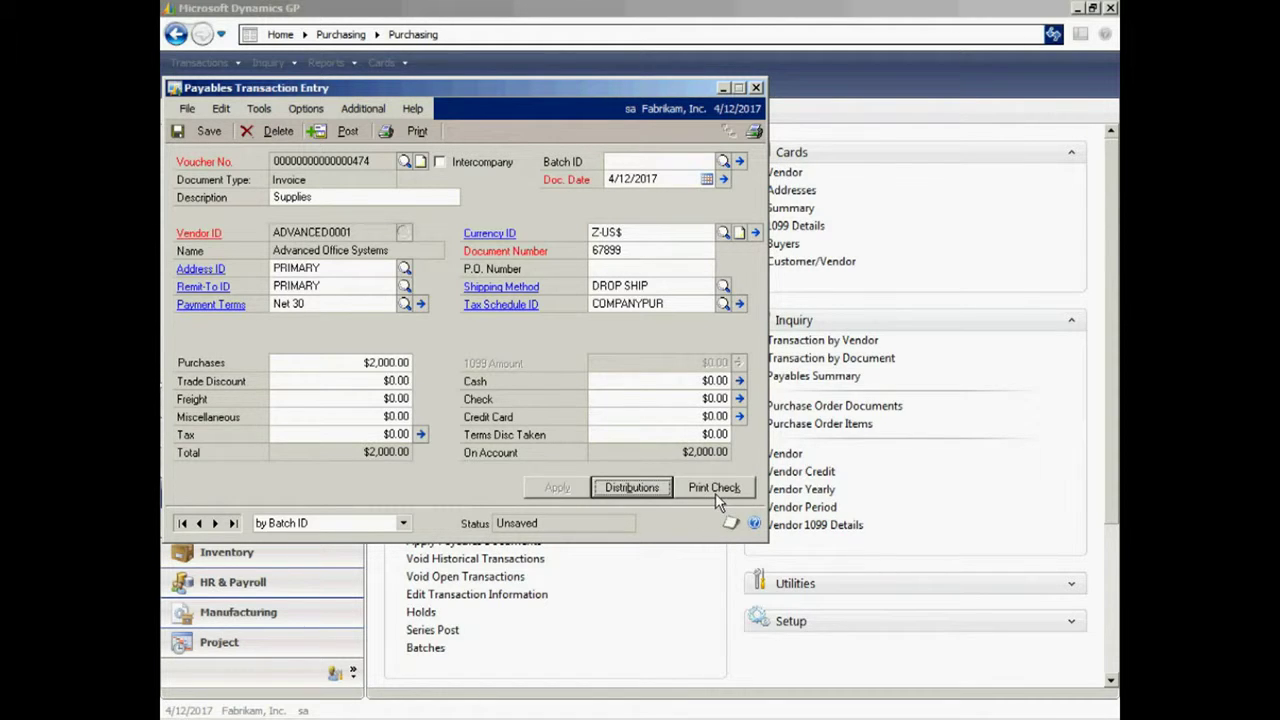
click(341, 131)
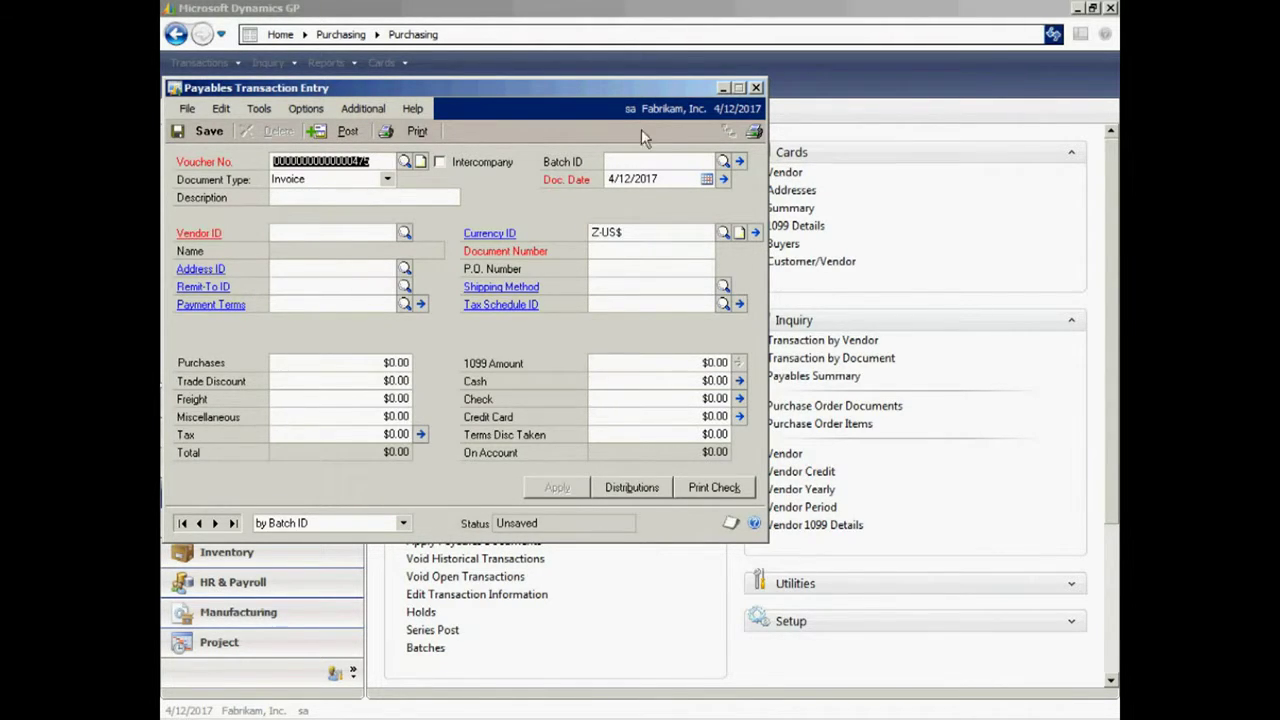
click(757, 90)
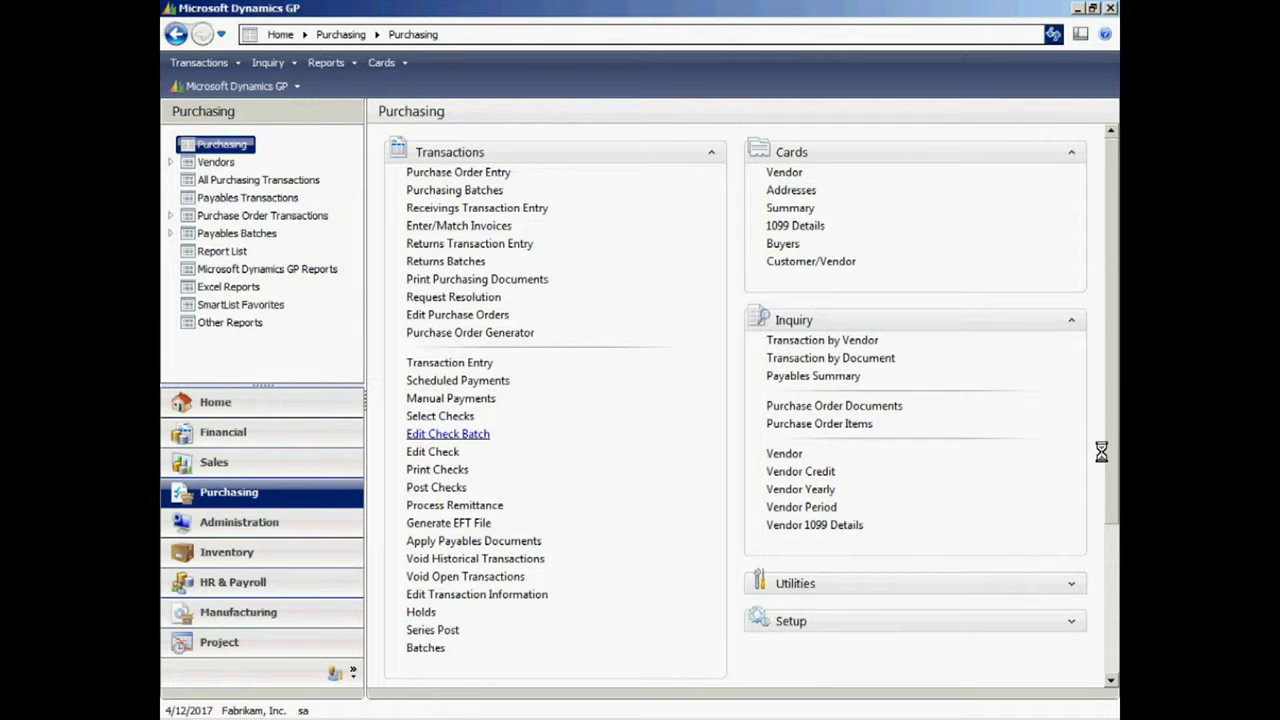
Add a new payables check batch named STEVECHECKS while editing check batches.
click(437, 436)
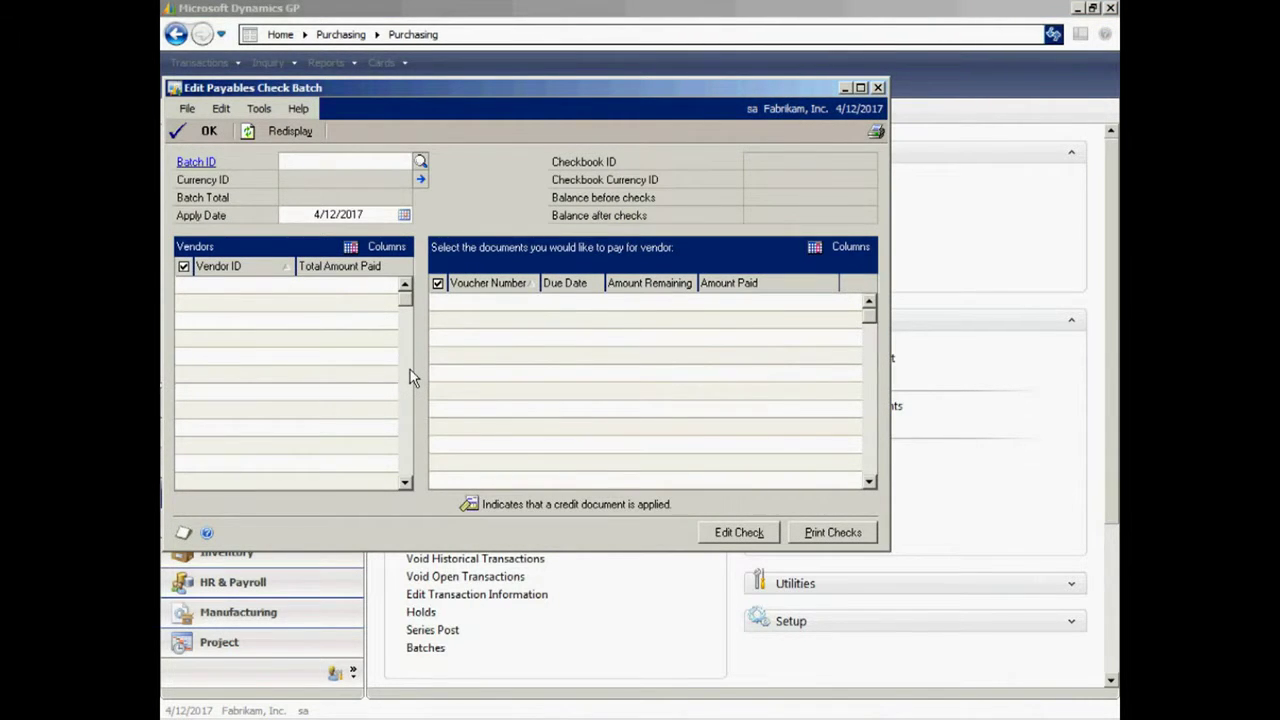
text(STEVE)
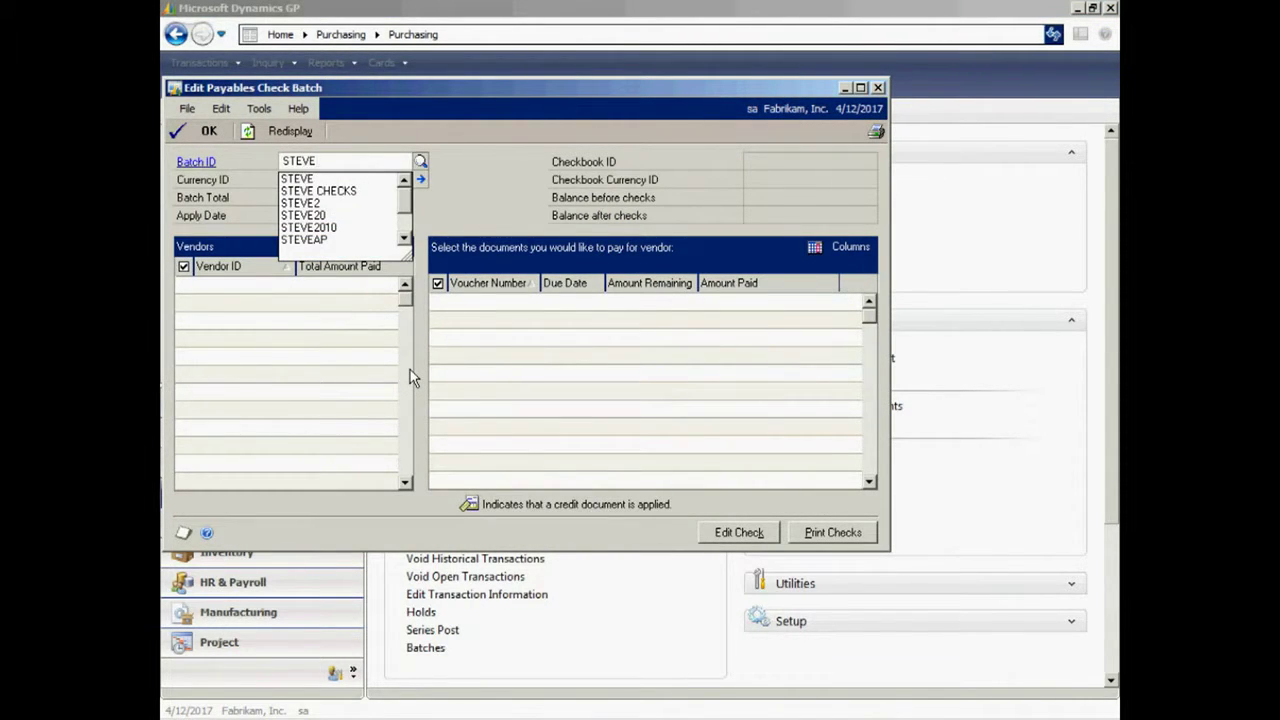
text(CHECKS)
key(Tab)
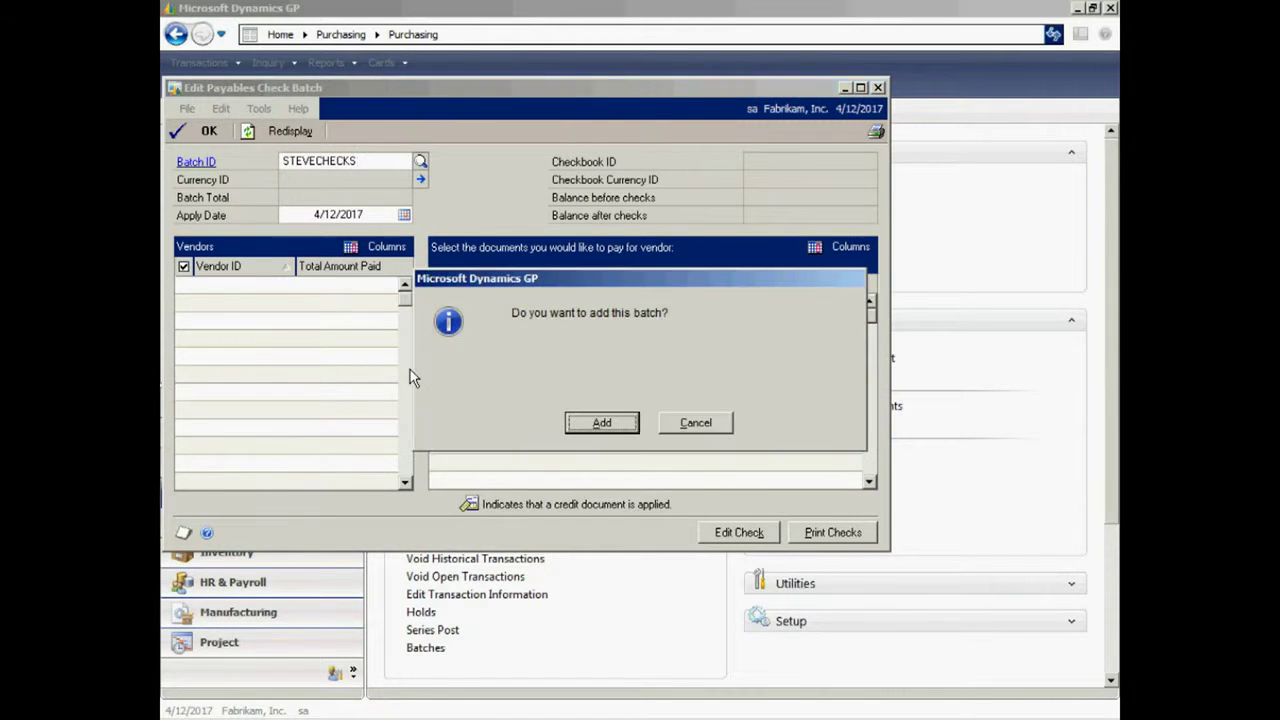
click(601, 423)
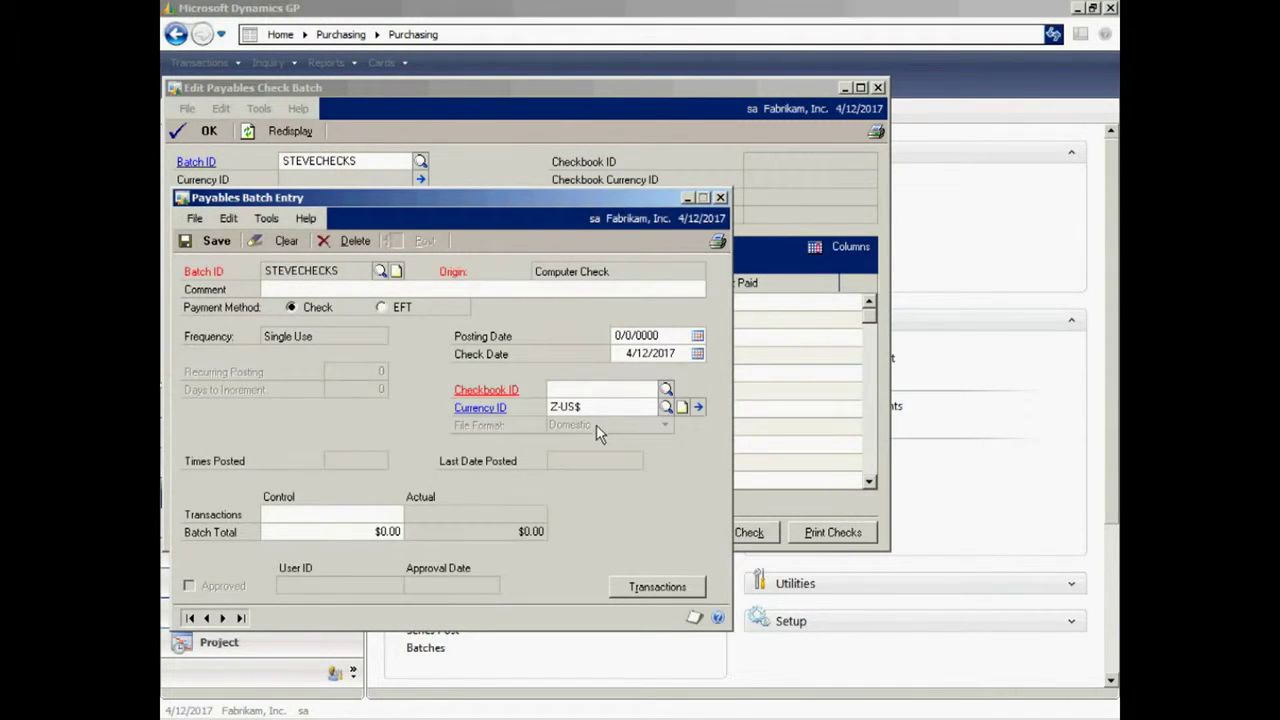
Assign the UPTOWN TRUST checkbook to the new check batch and save it.
click(666, 389)
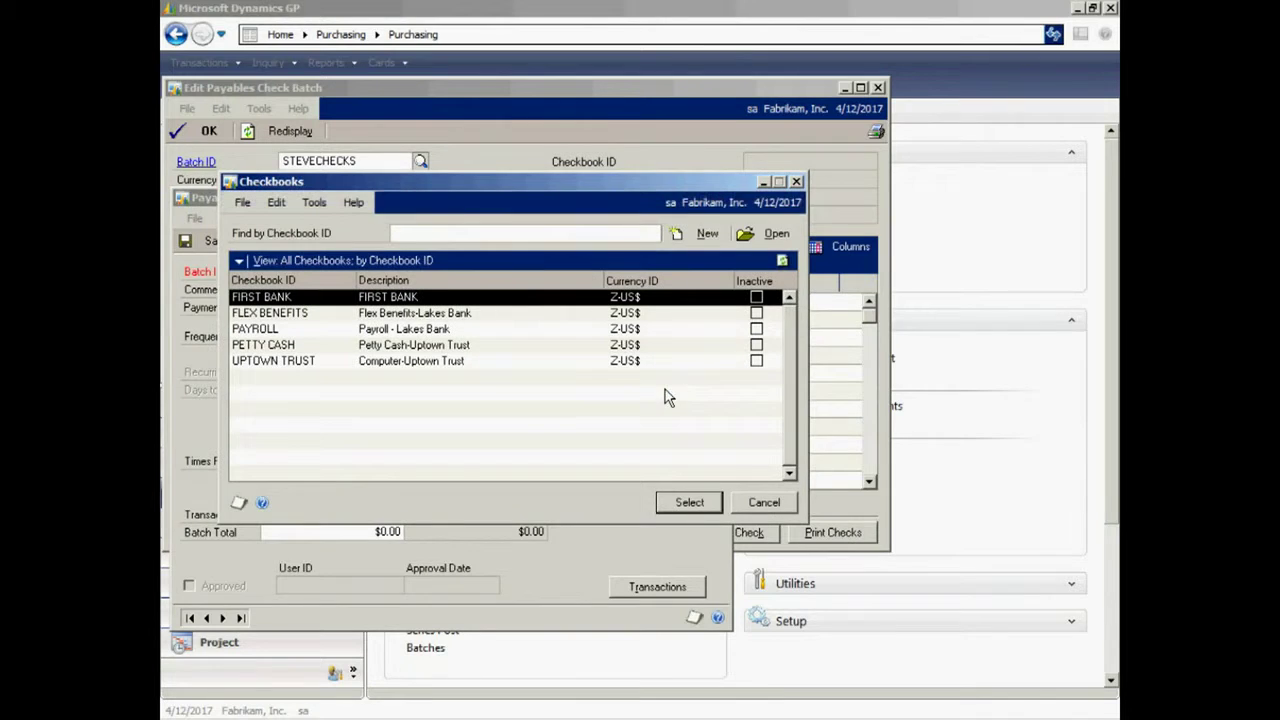
click(443, 361)
click(689, 502)
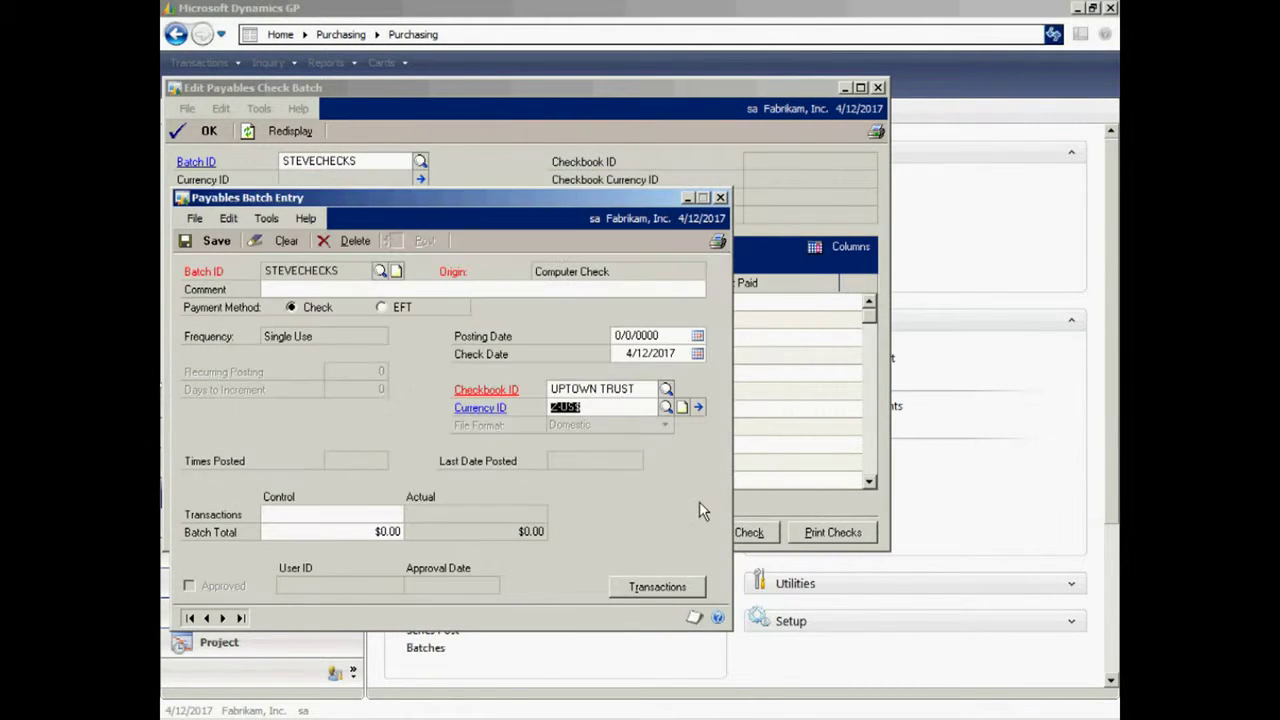
click(210, 241)
key(Tab)
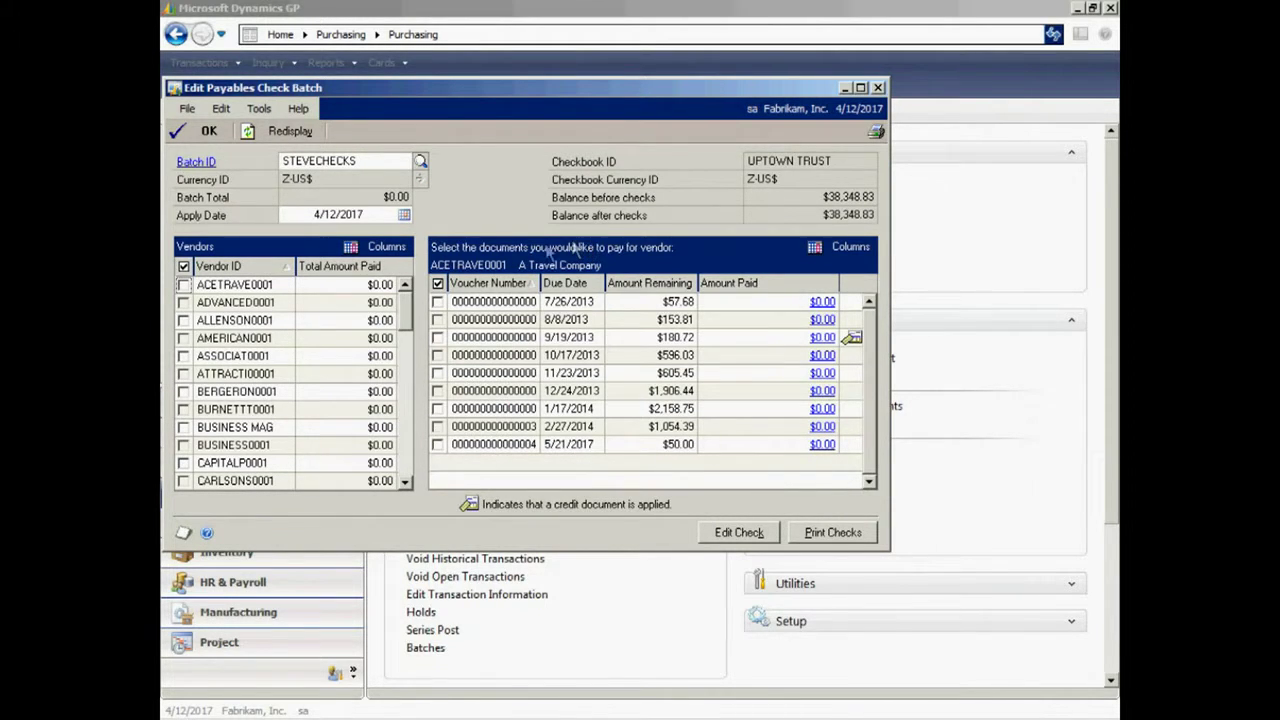
Select Advanced Office Systems for payment, excluding its vouchers due 2/12/2017 and 2/20/2017.
click(184, 303)
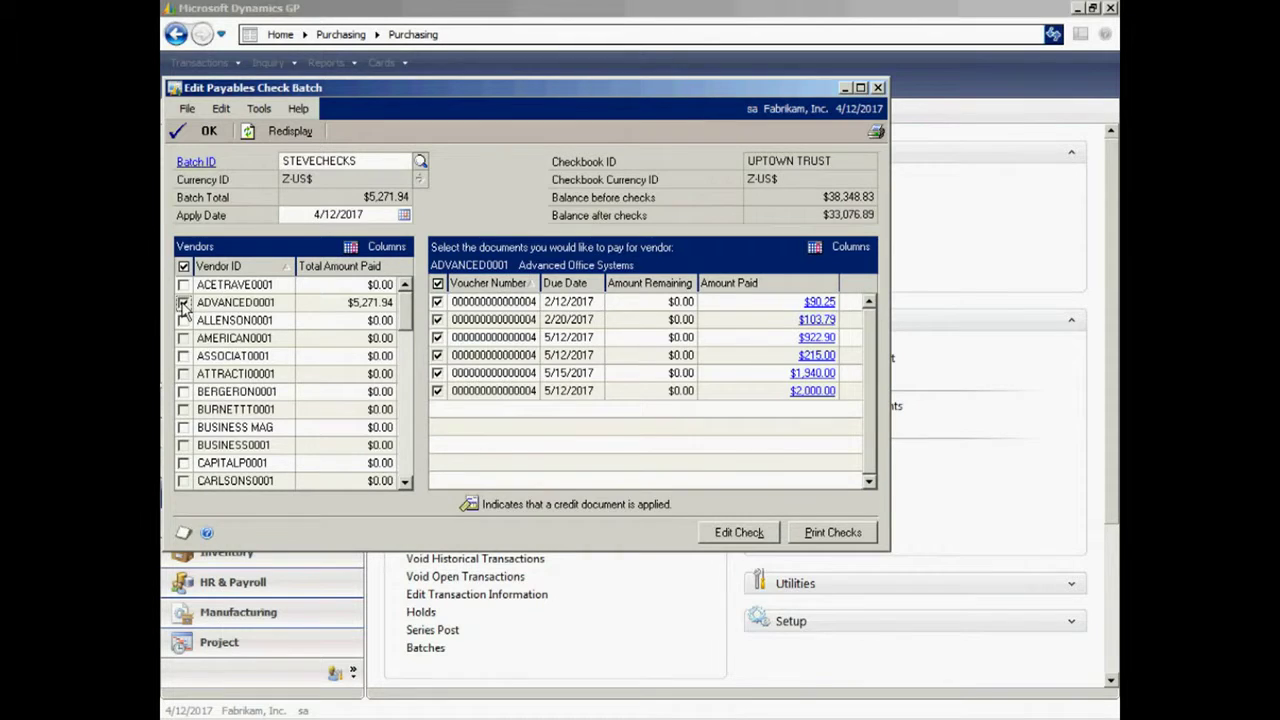
click(437, 302)
click(437, 320)
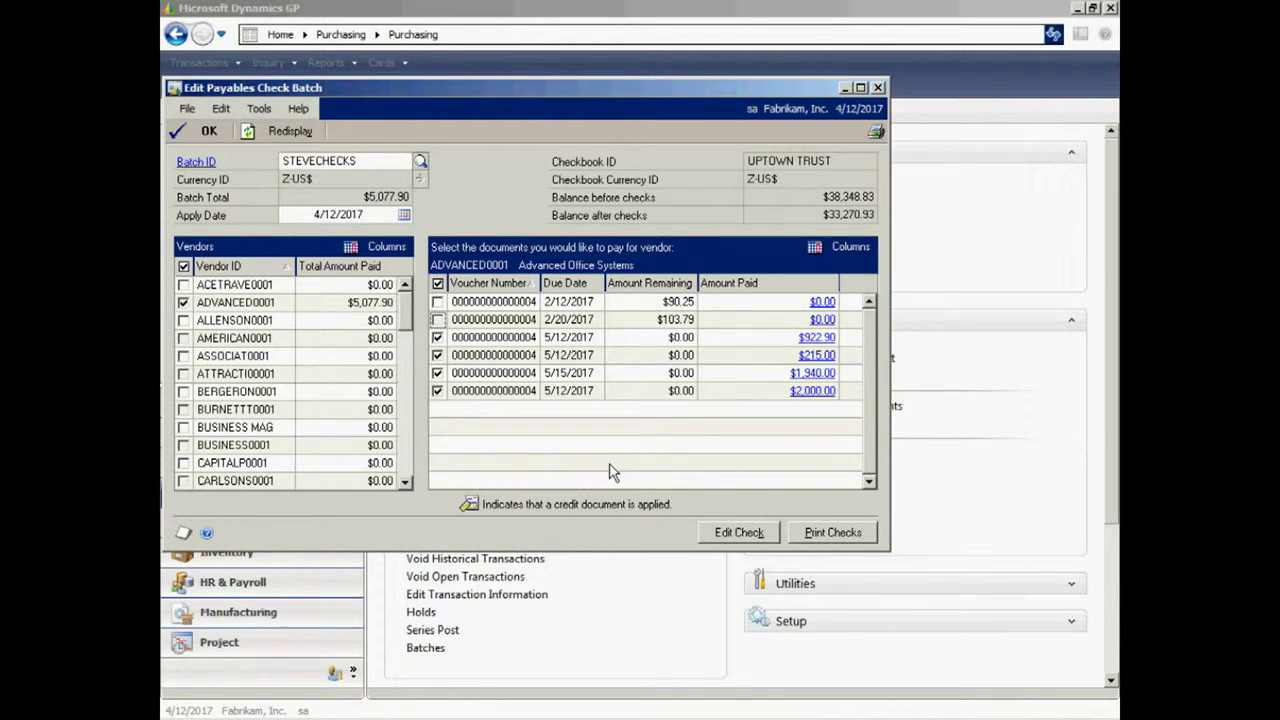
Print the batch's checks to the screen in the Stub Top/Bottom - Graphical format.
click(826, 537)
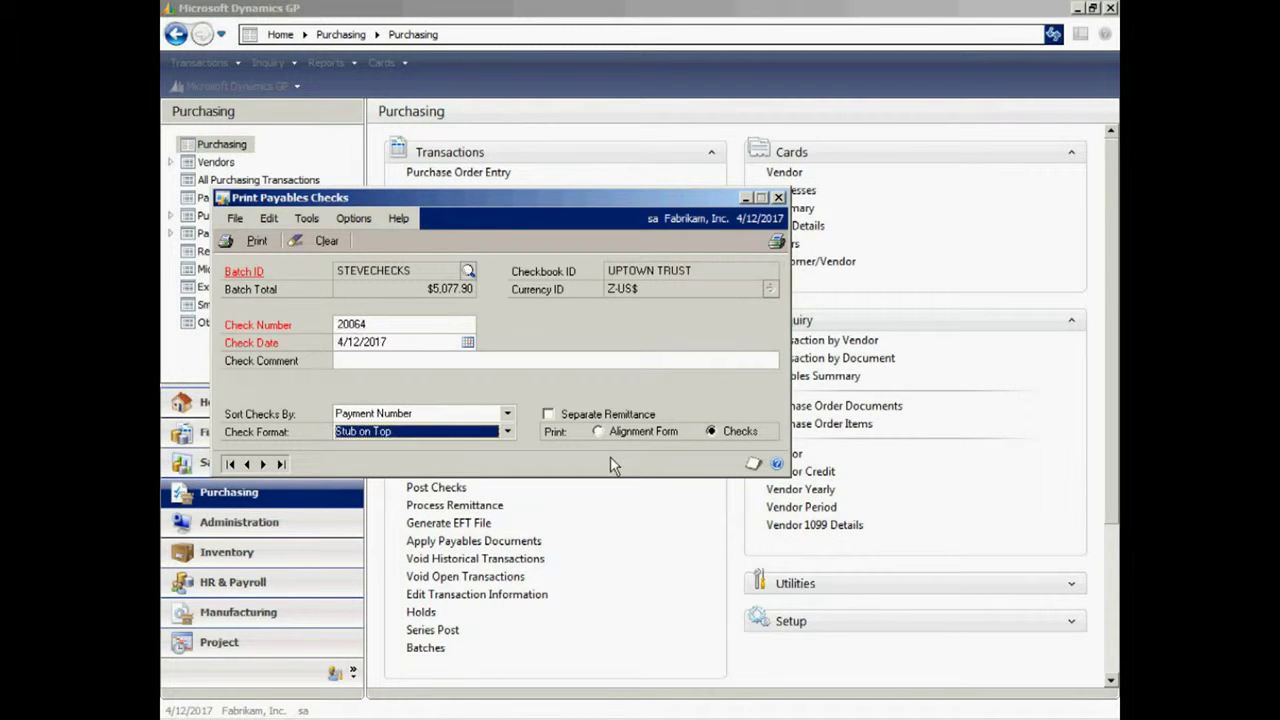
click(507, 431)
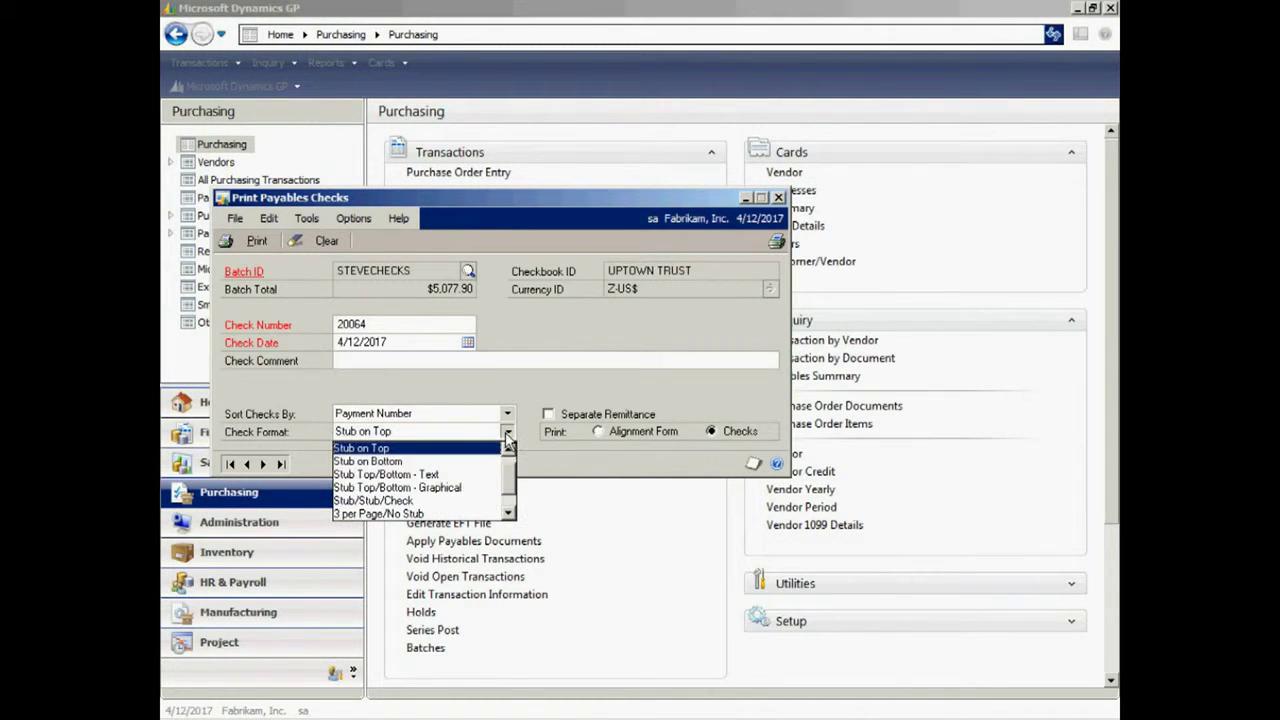
click(462, 488)
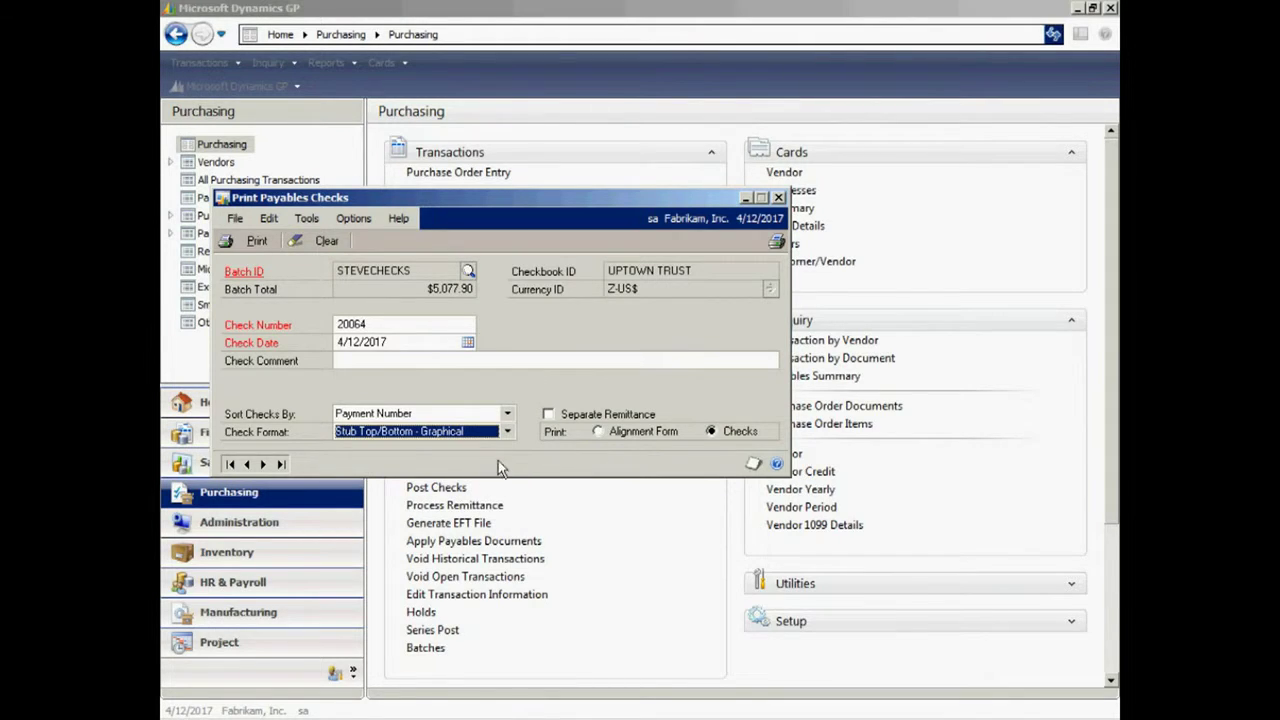
click(251, 243)
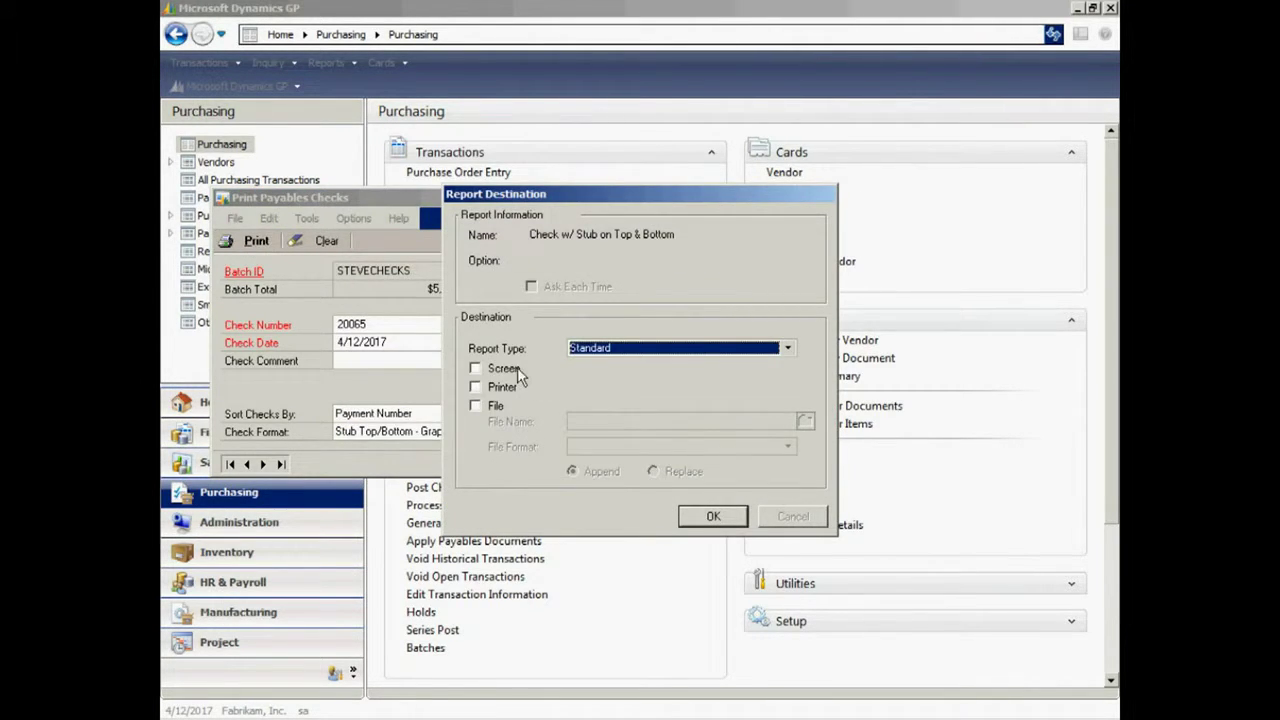
click(505, 370)
click(710, 516)
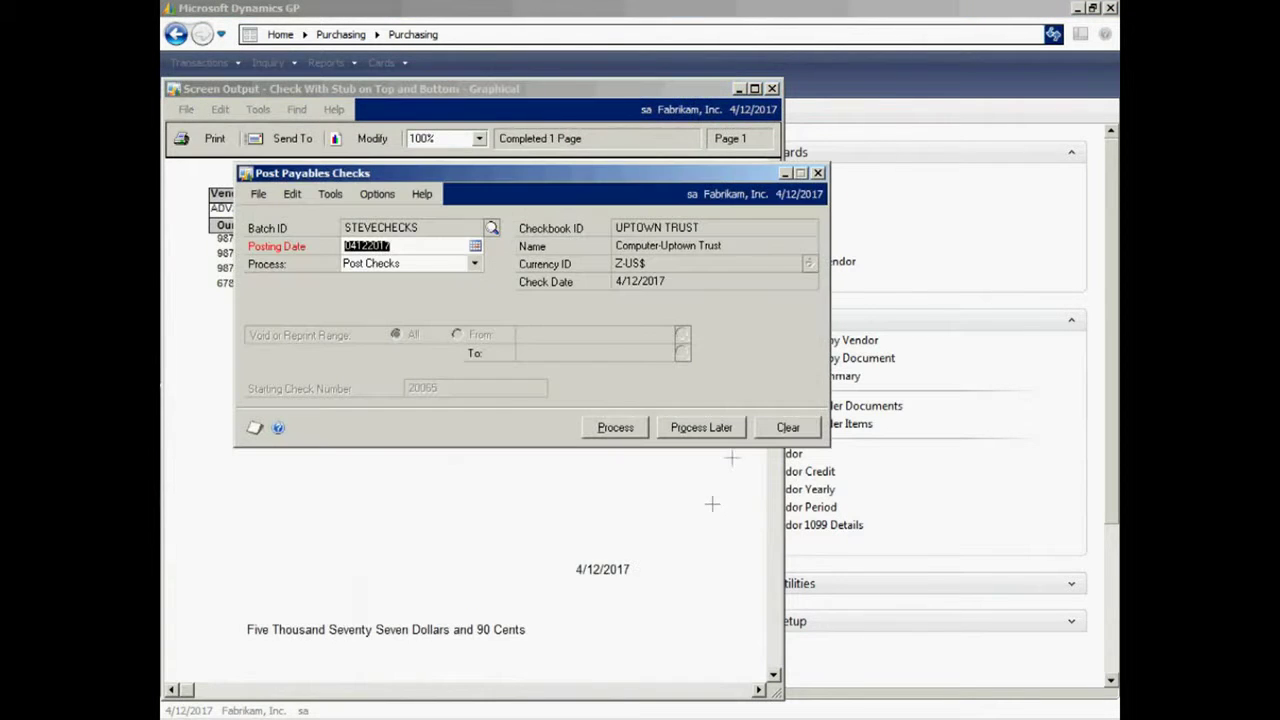
Examine the check output at full size, close it, and open the process options for posting the checks.
click(697, 113)
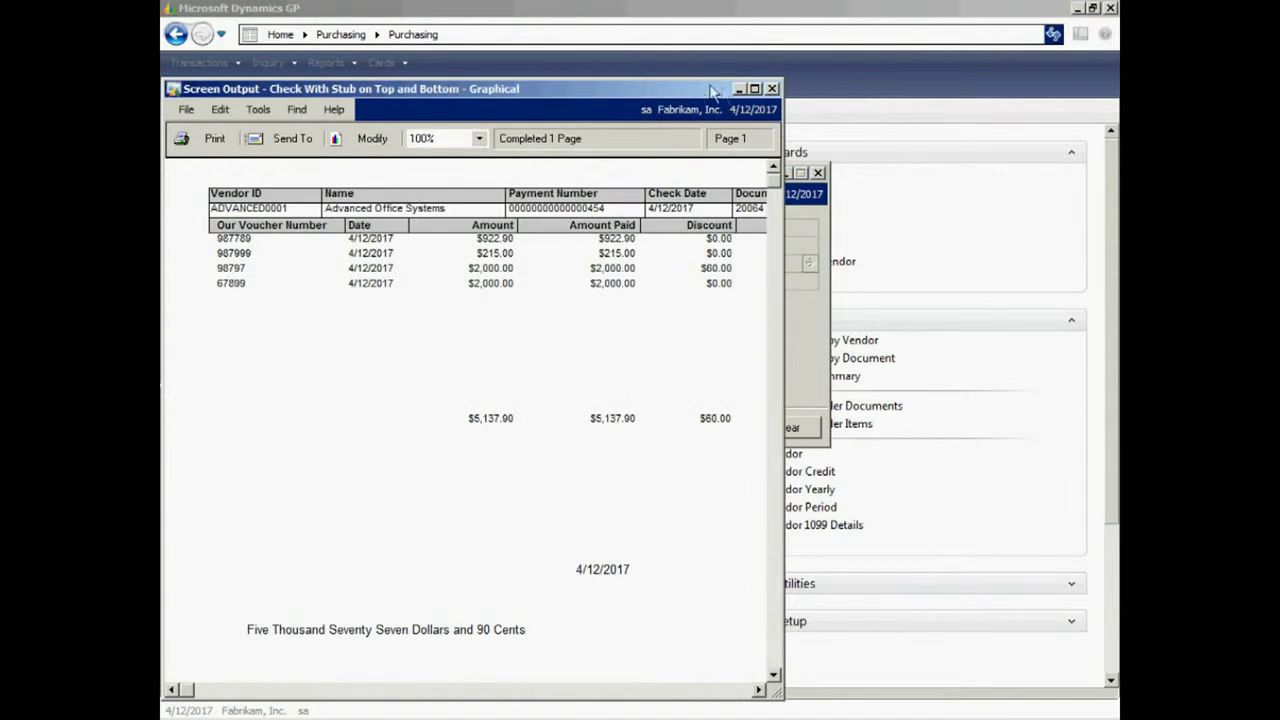
click(755, 90)
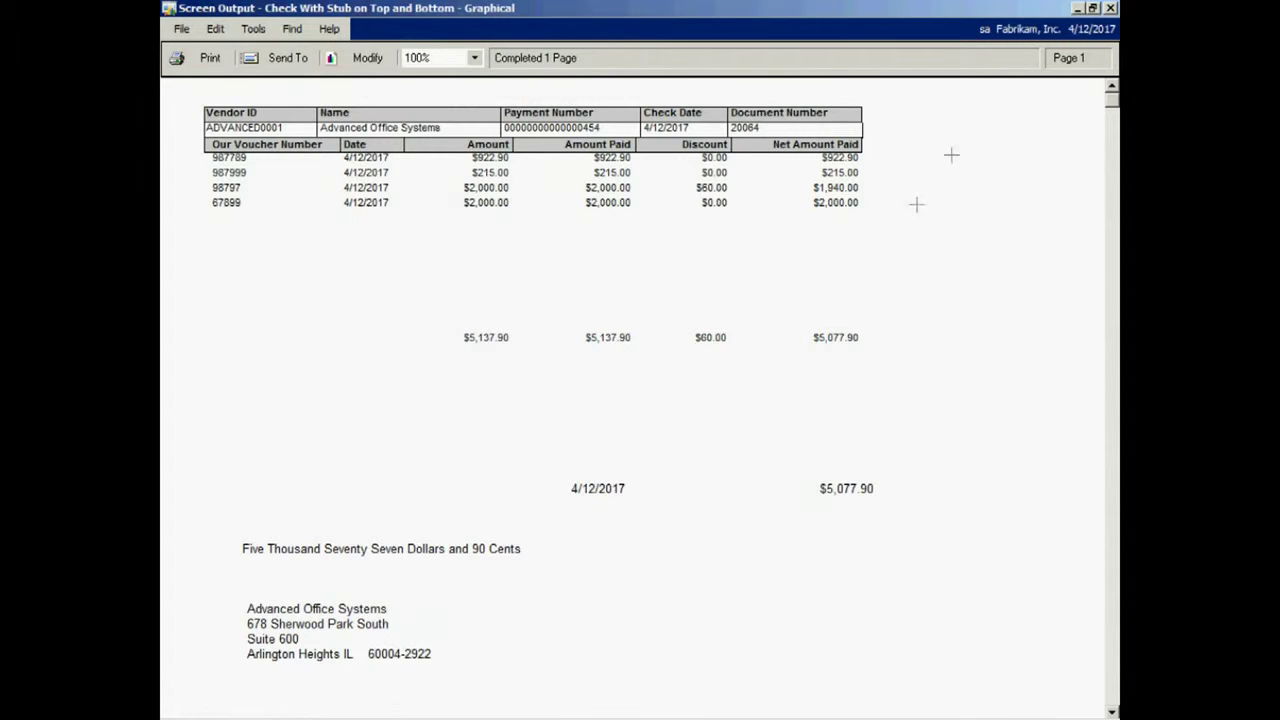
click(1110, 8)
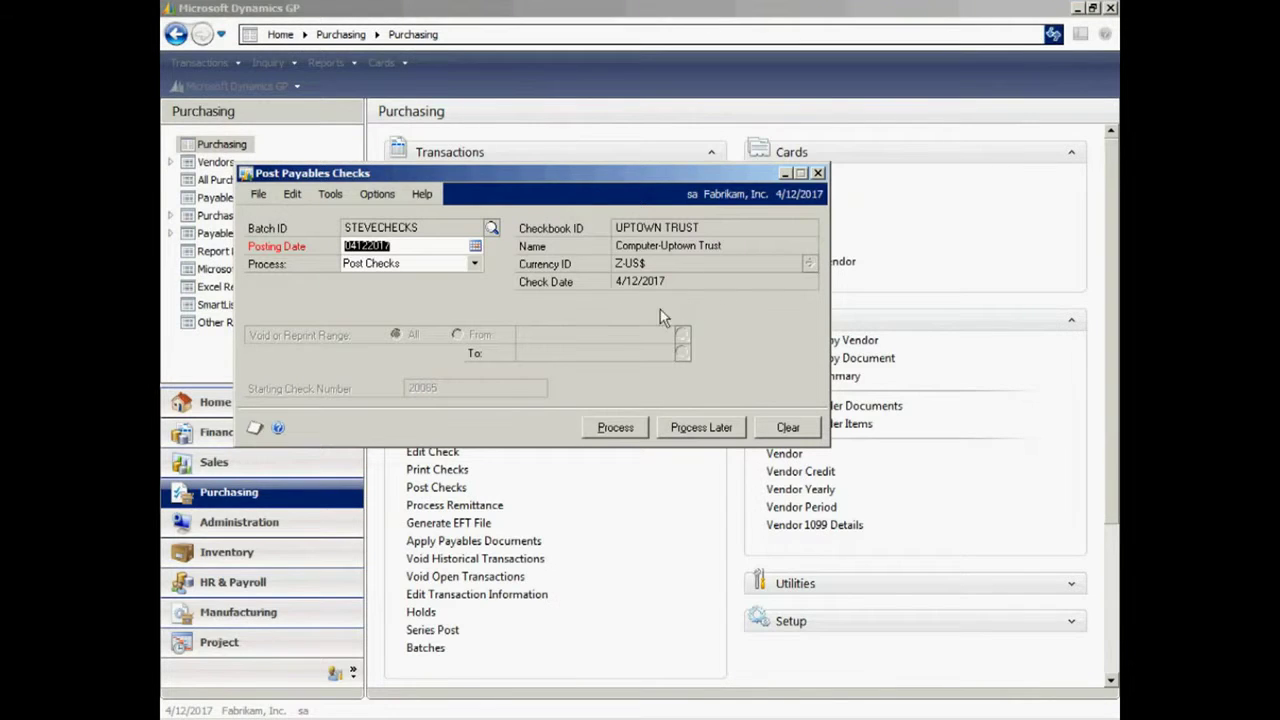
click(474, 264)
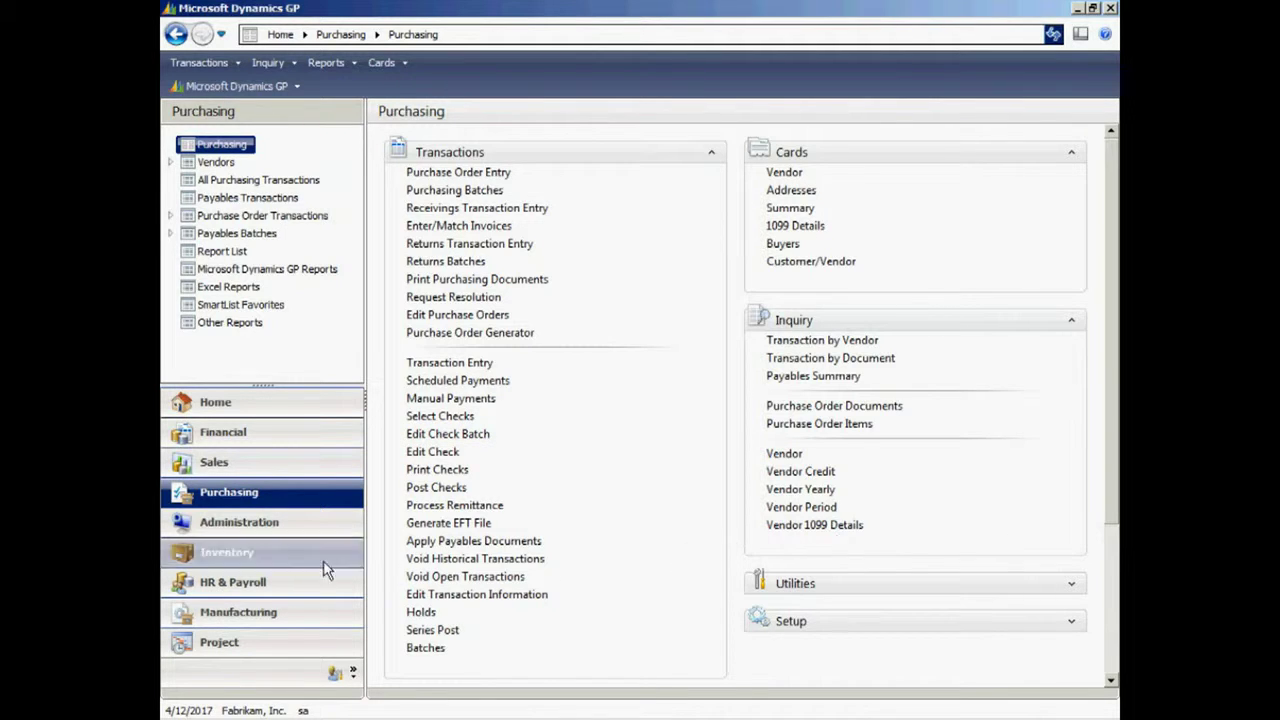
Open the inventory item card for item number R00103.
click(299, 551)
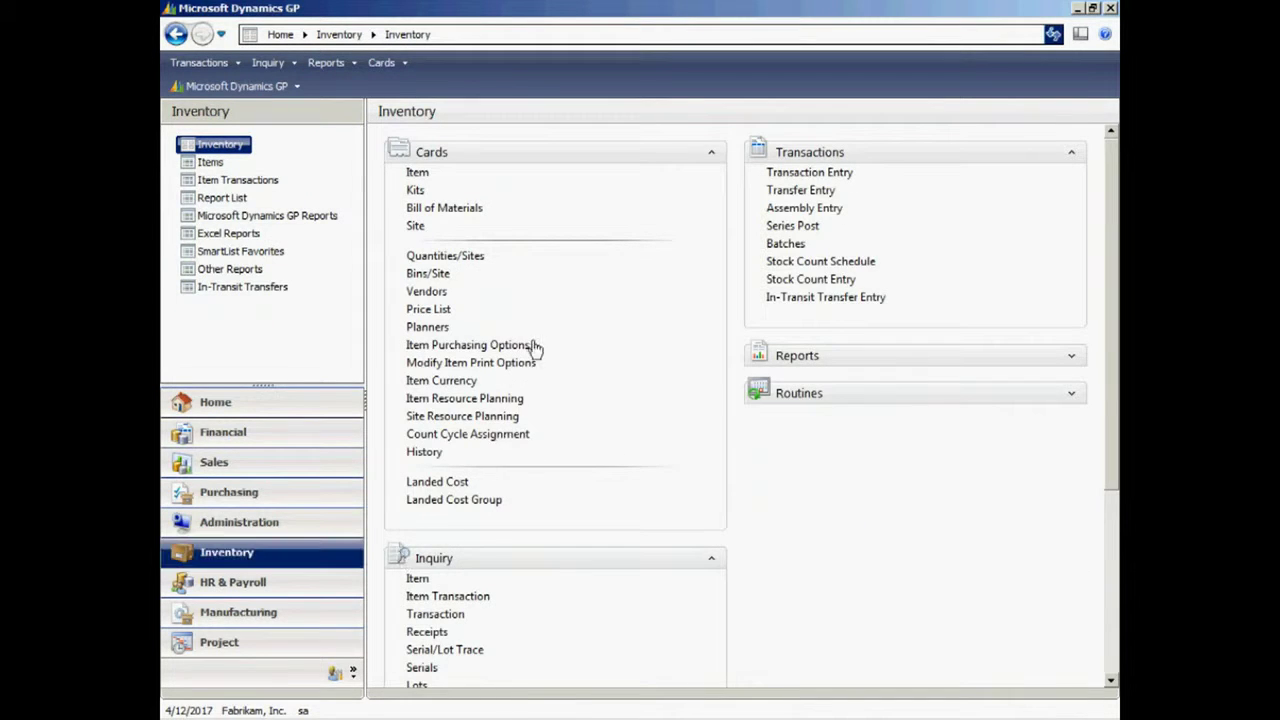
click(416, 173)
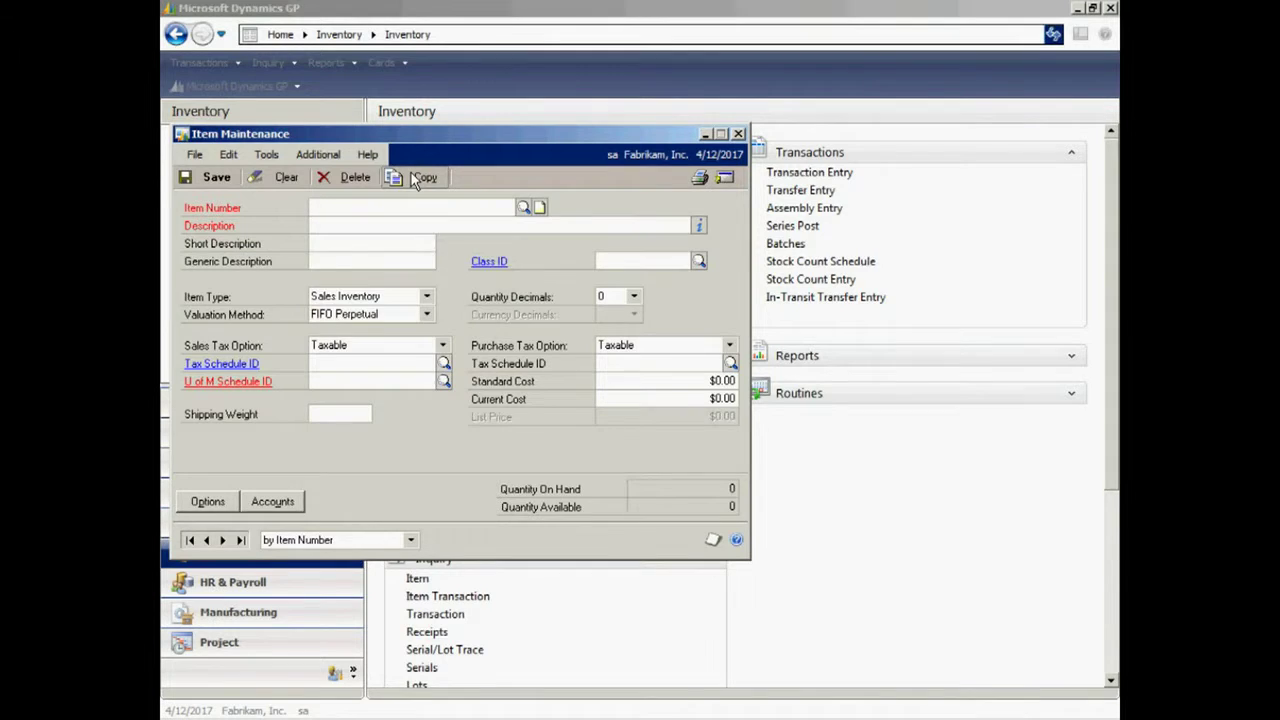
text(R0010)
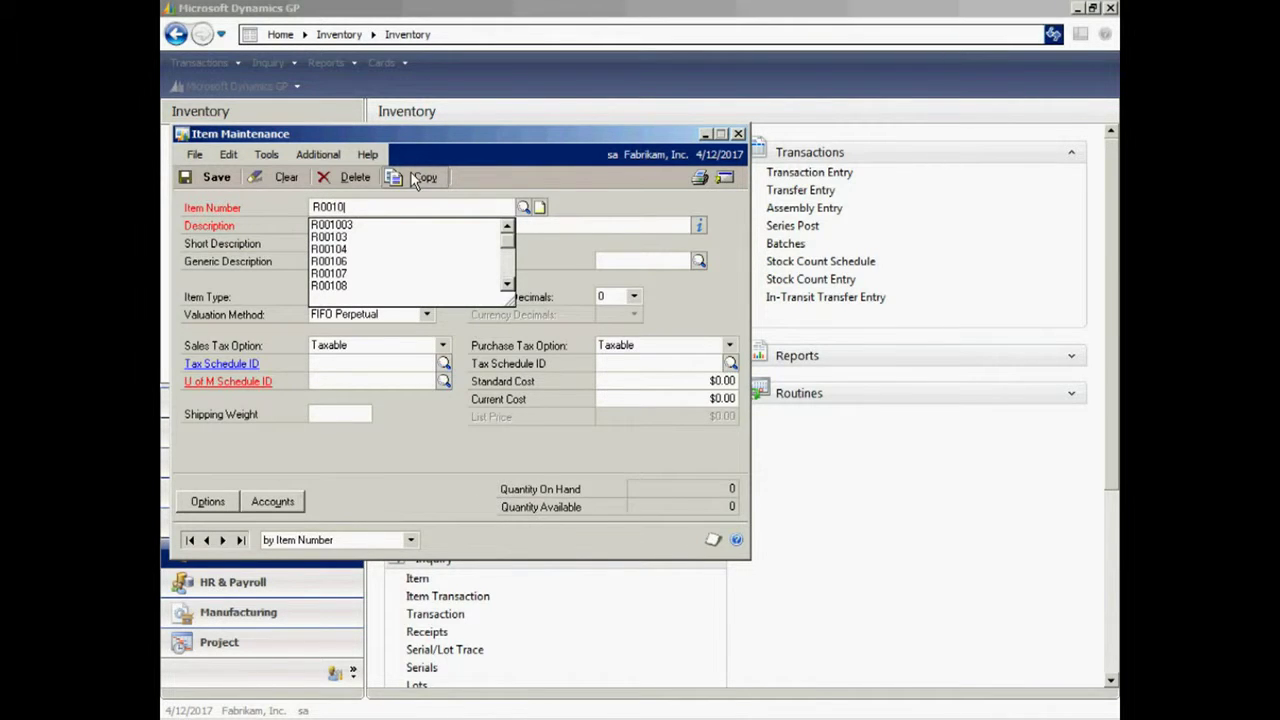
text(3)
key(Tab)
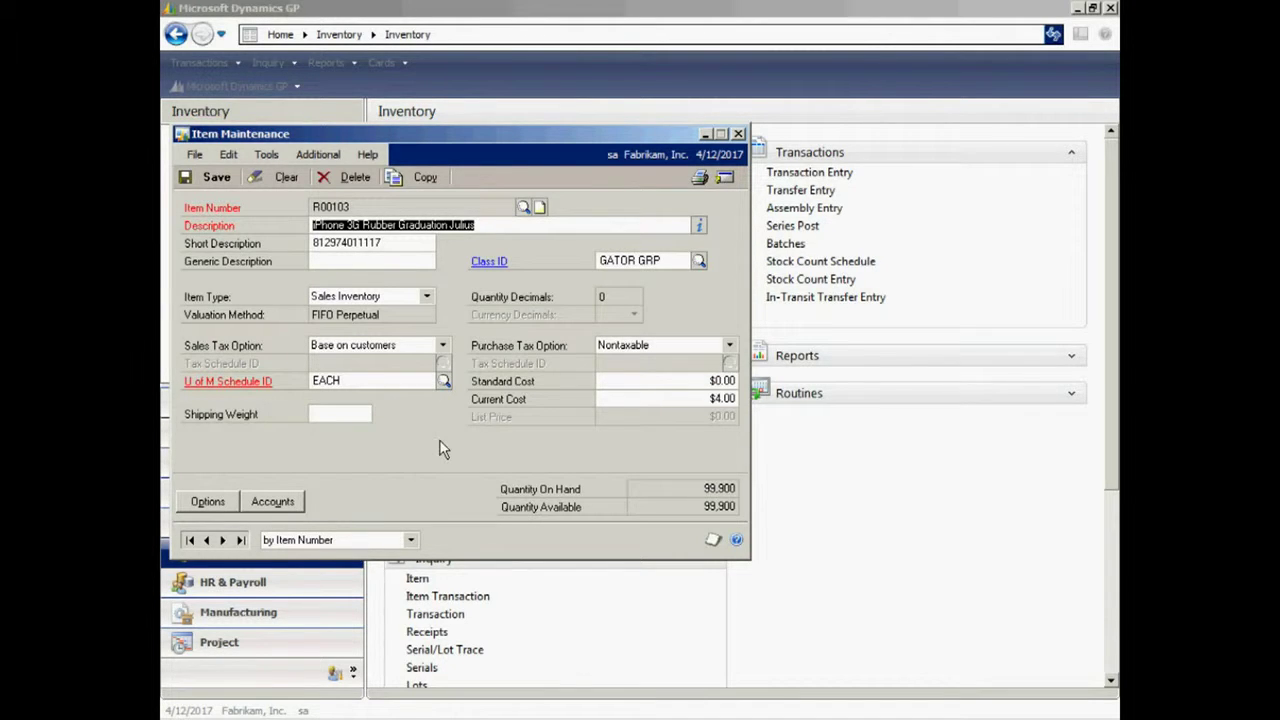
Review the item's maintenance options and its Internet Information.
click(208, 502)
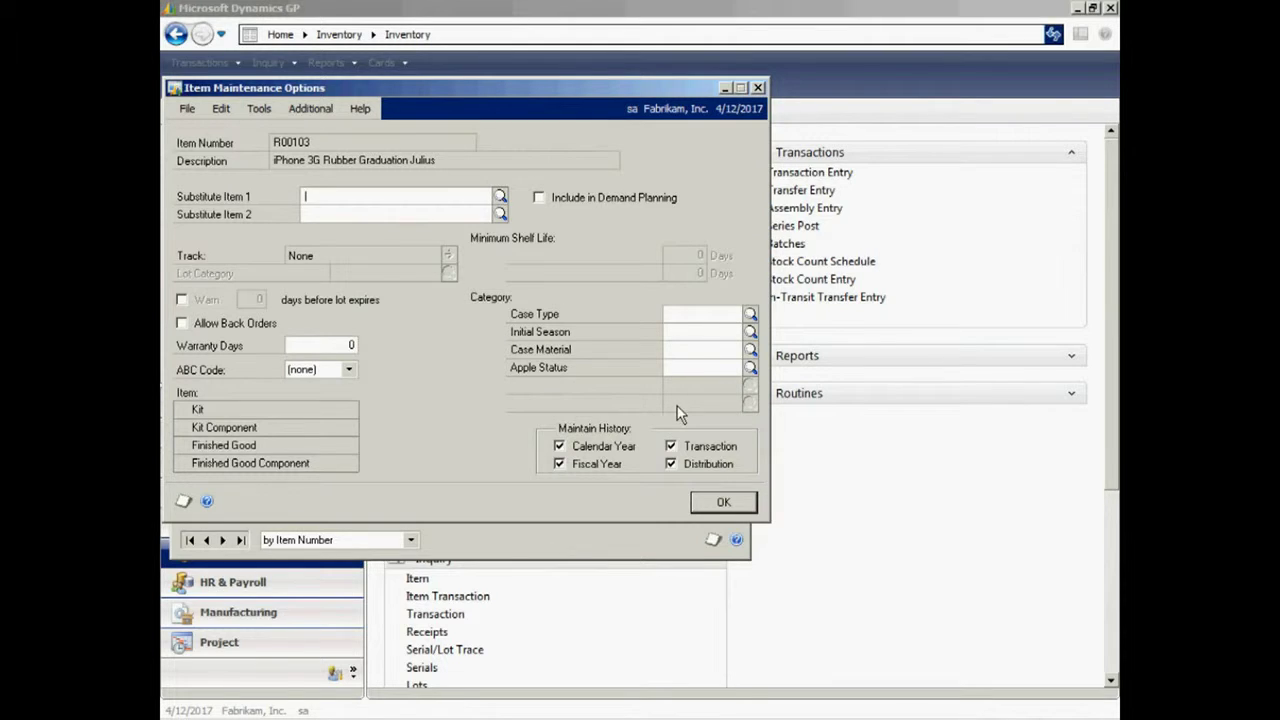
click(724, 504)
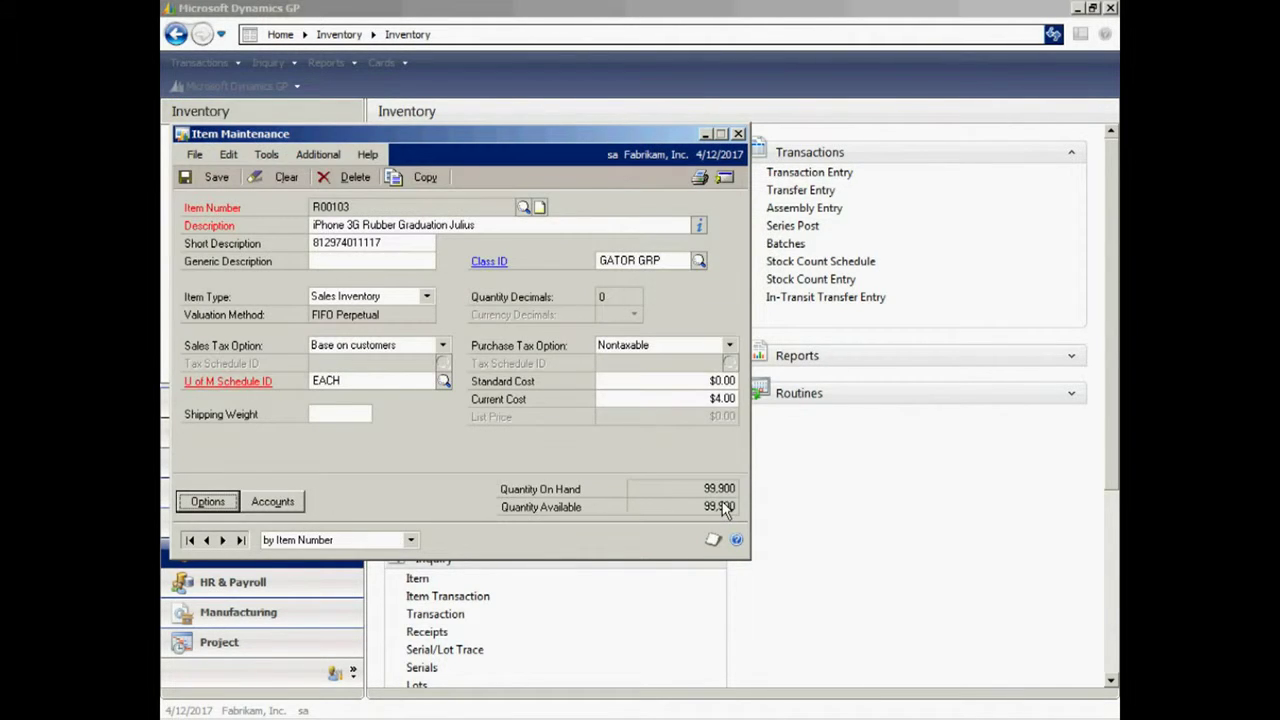
click(699, 226)
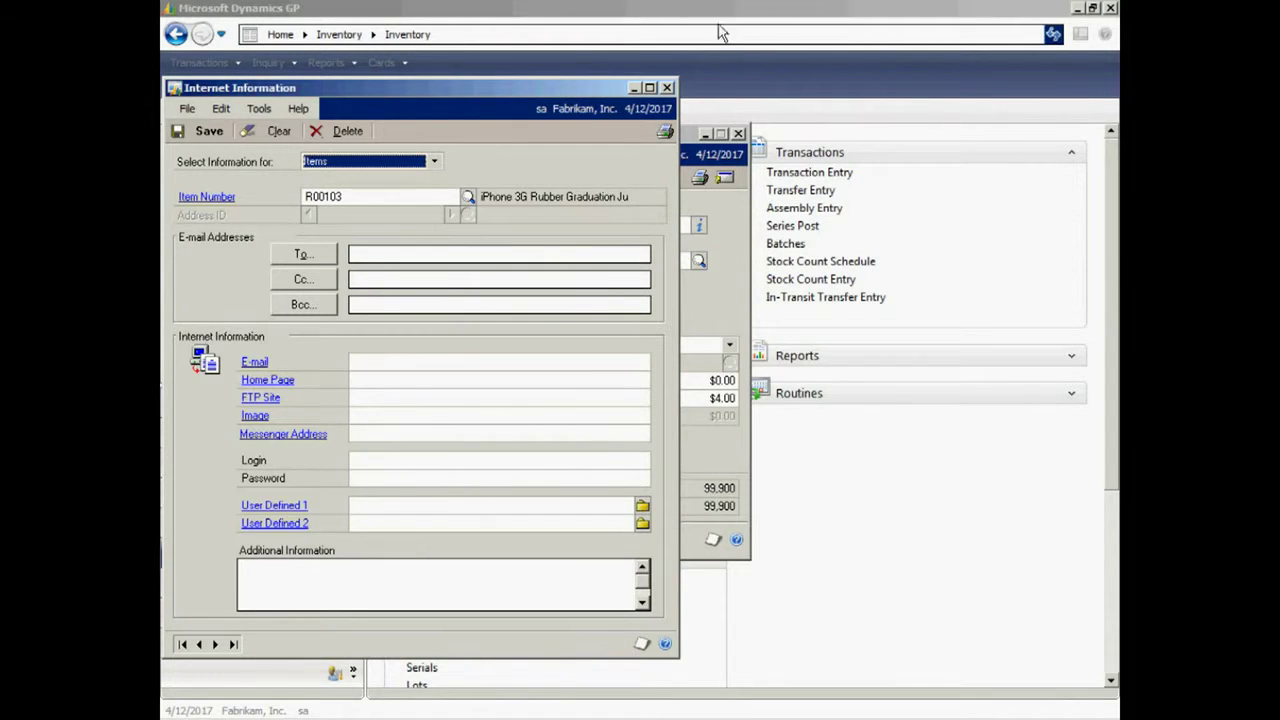
click(667, 88)
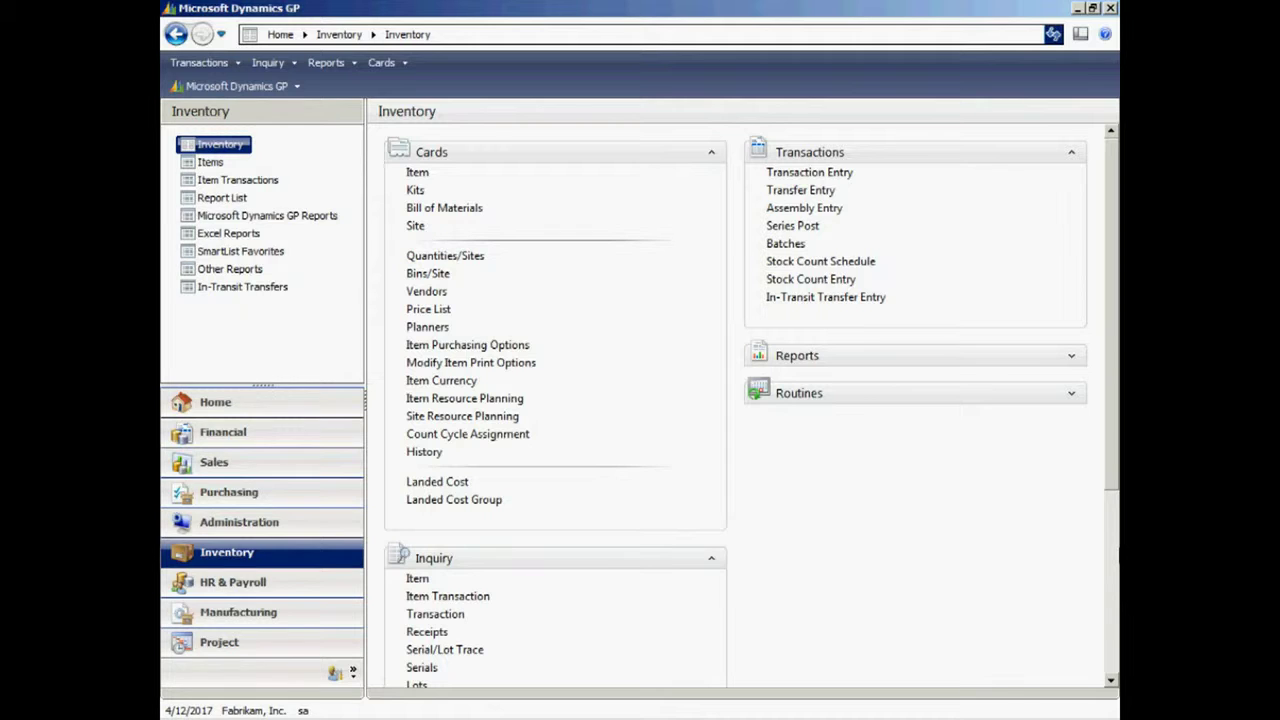
Start a new sales transaction and set its type to Invoice.
click(293, 474)
click(494, 177)
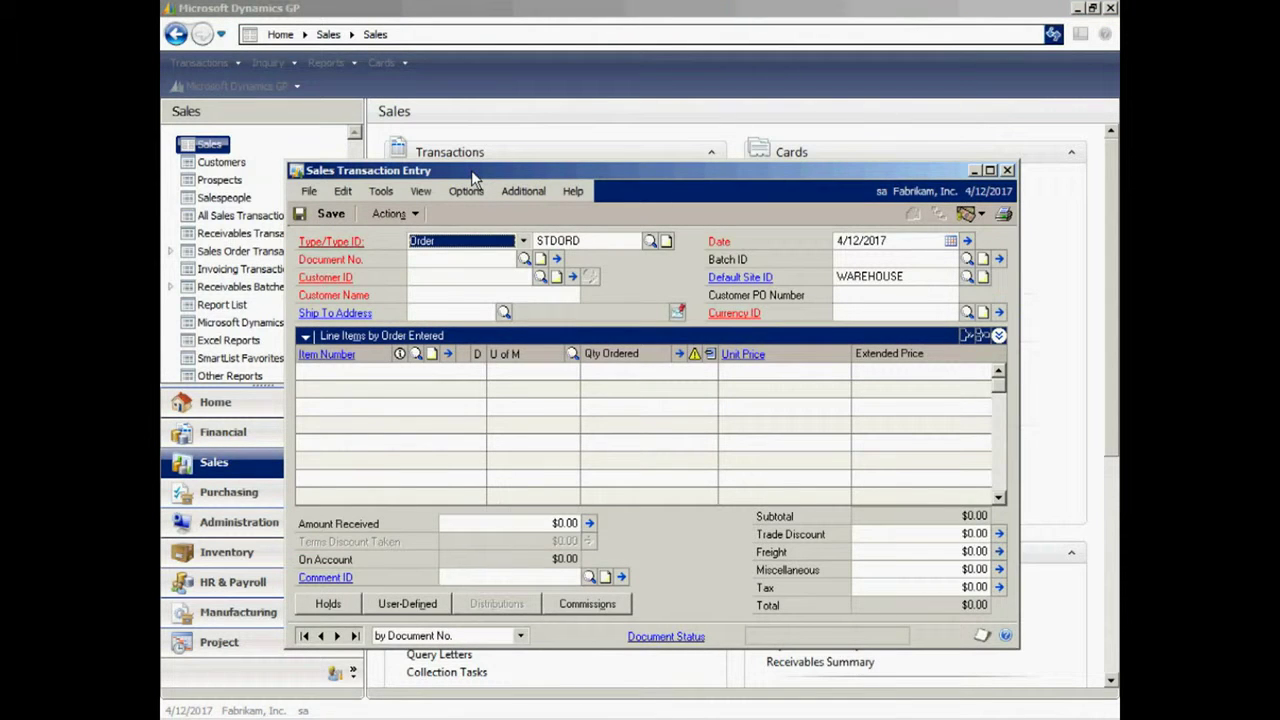
click(526, 245)
click(481, 285)
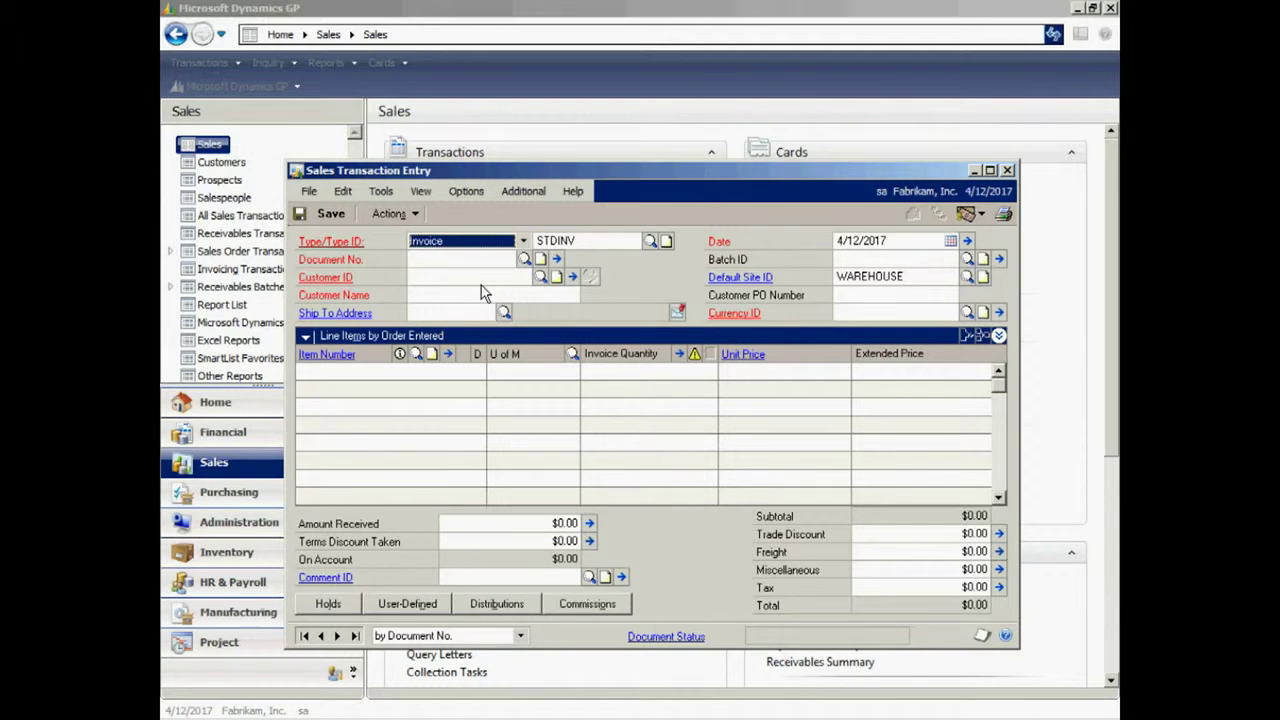
Generate the invoice's document number with type ID STDINV and select Adam Park Resort as the customer.
key(Tab)
key(Tab)
key(Tab)
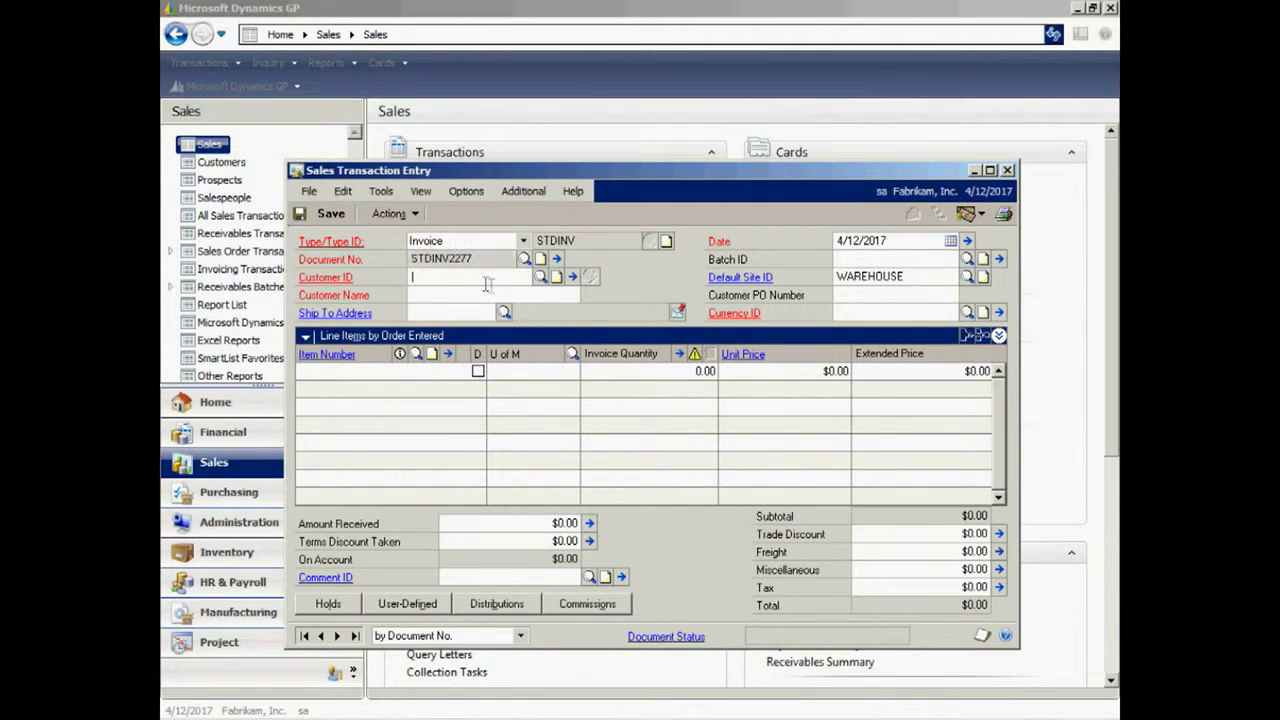
click(540, 277)
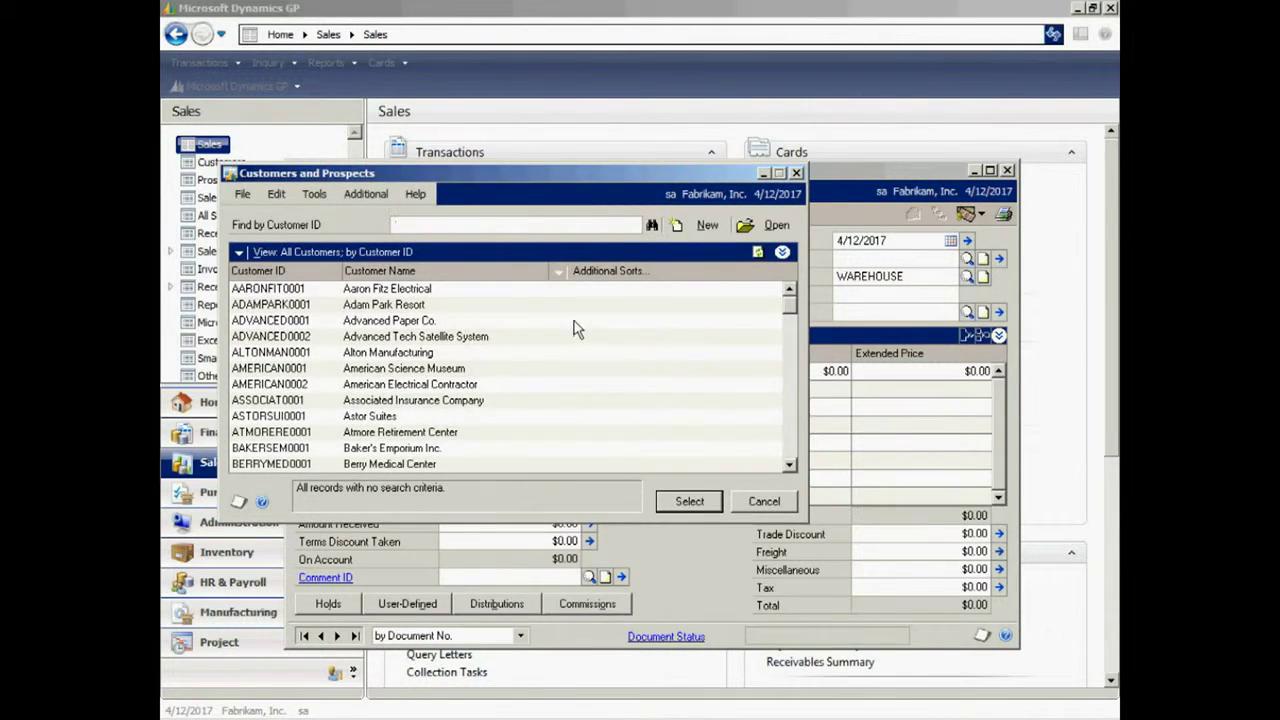
click(426, 305)
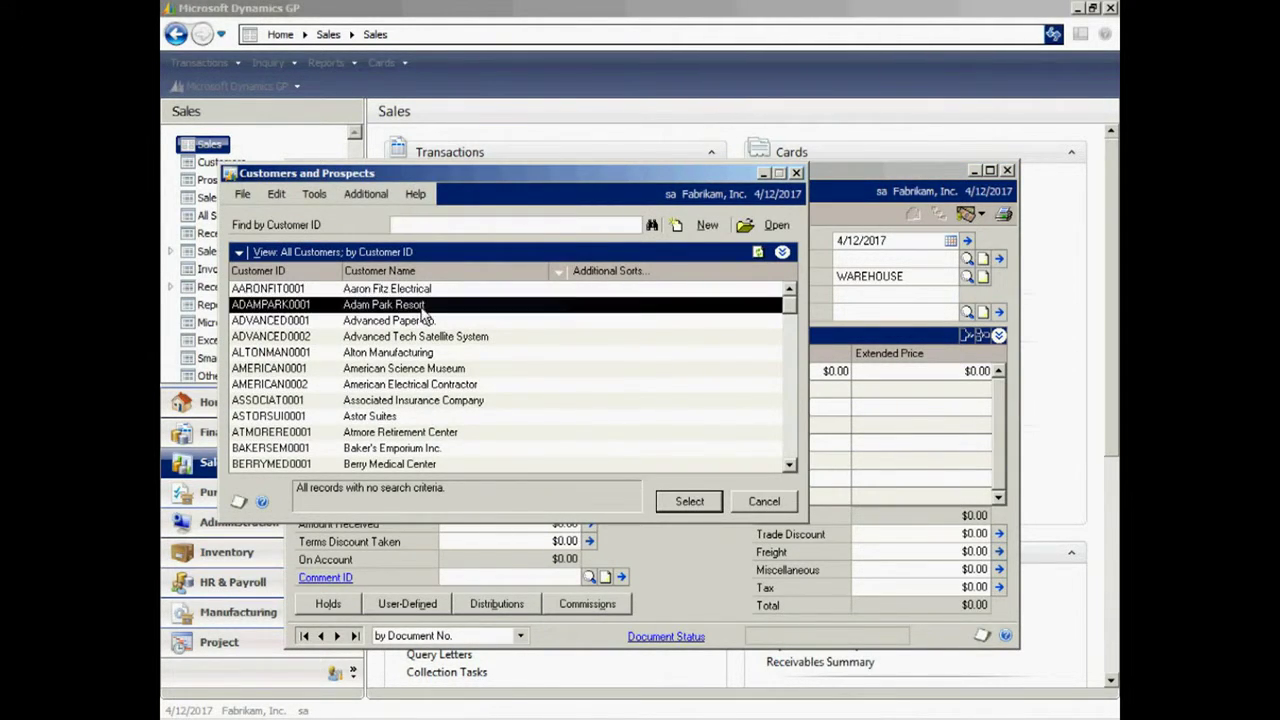
click(689, 502)
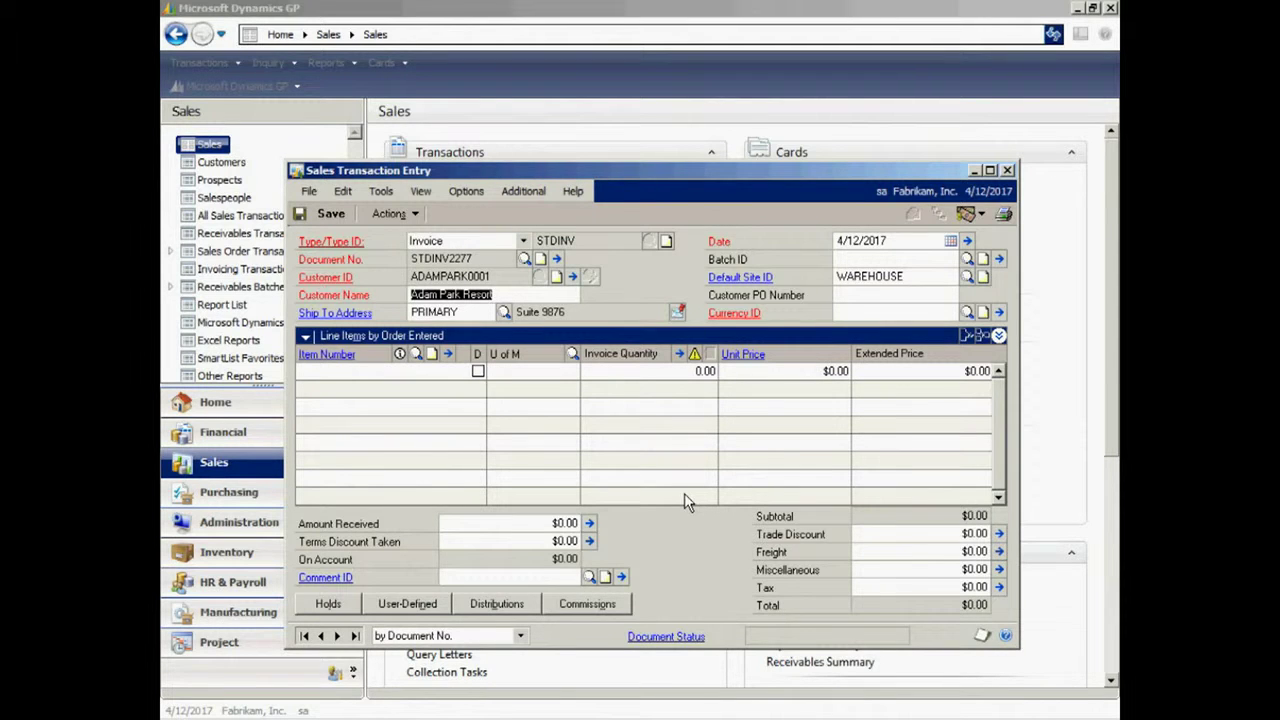
Review the customer's detail record and payment summary, including the oldest aging periods, and return to the invoice.
click(571, 278)
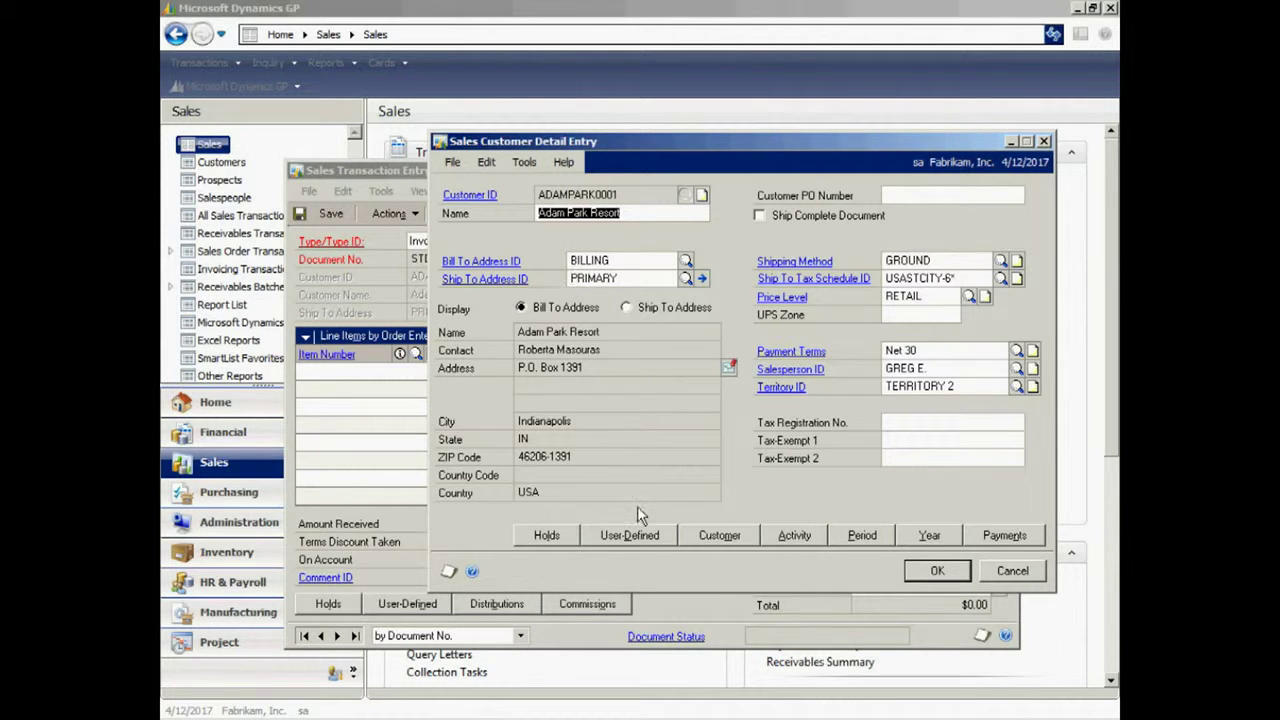
click(1001, 533)
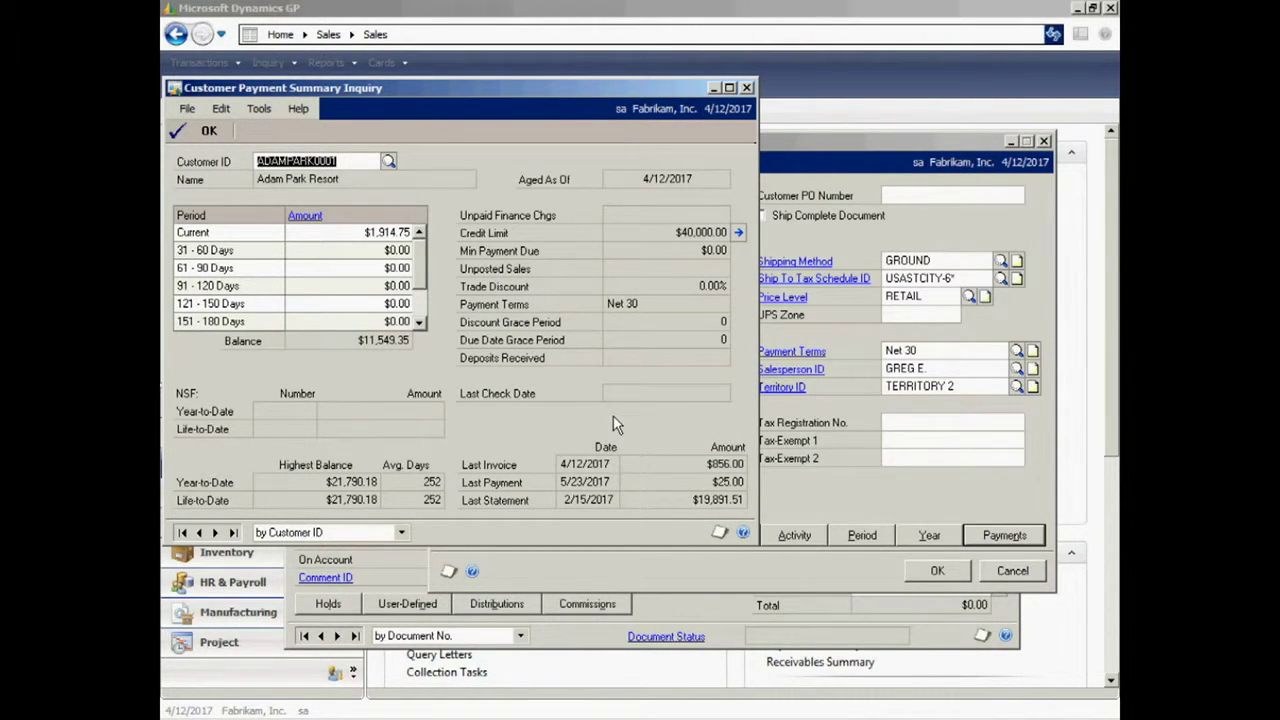
click(419, 321)
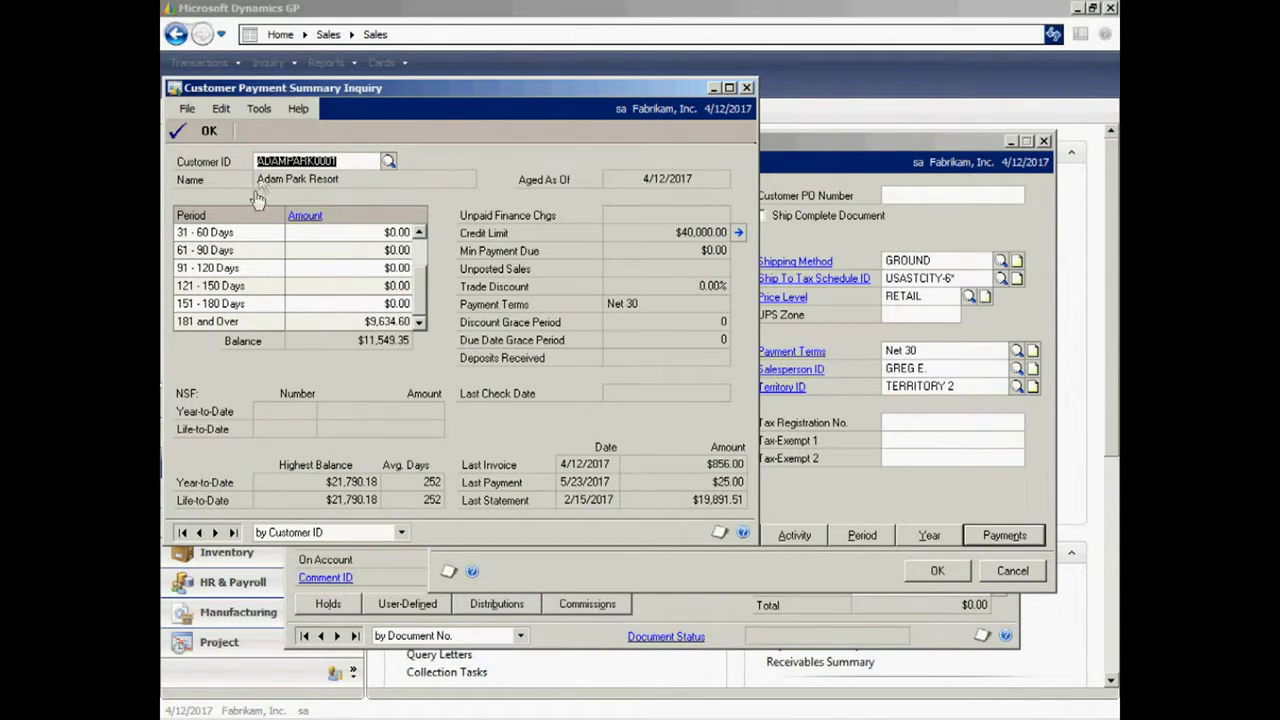
click(747, 89)
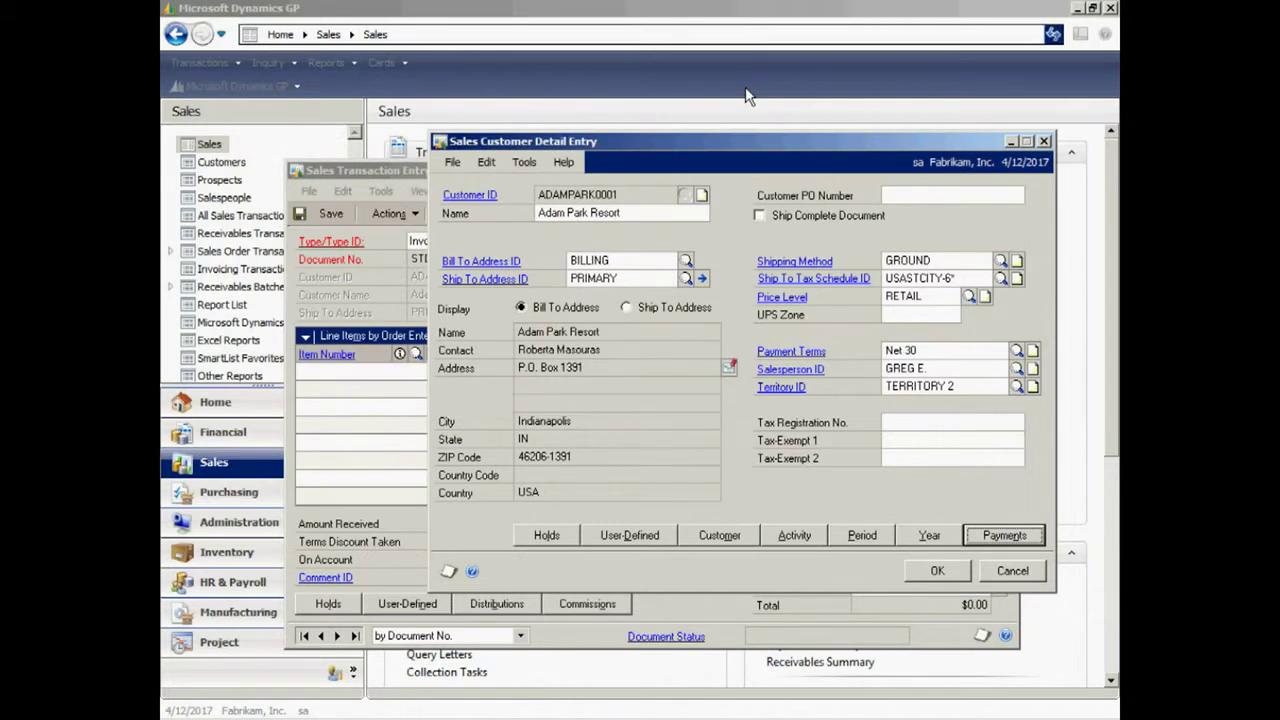
click(937, 571)
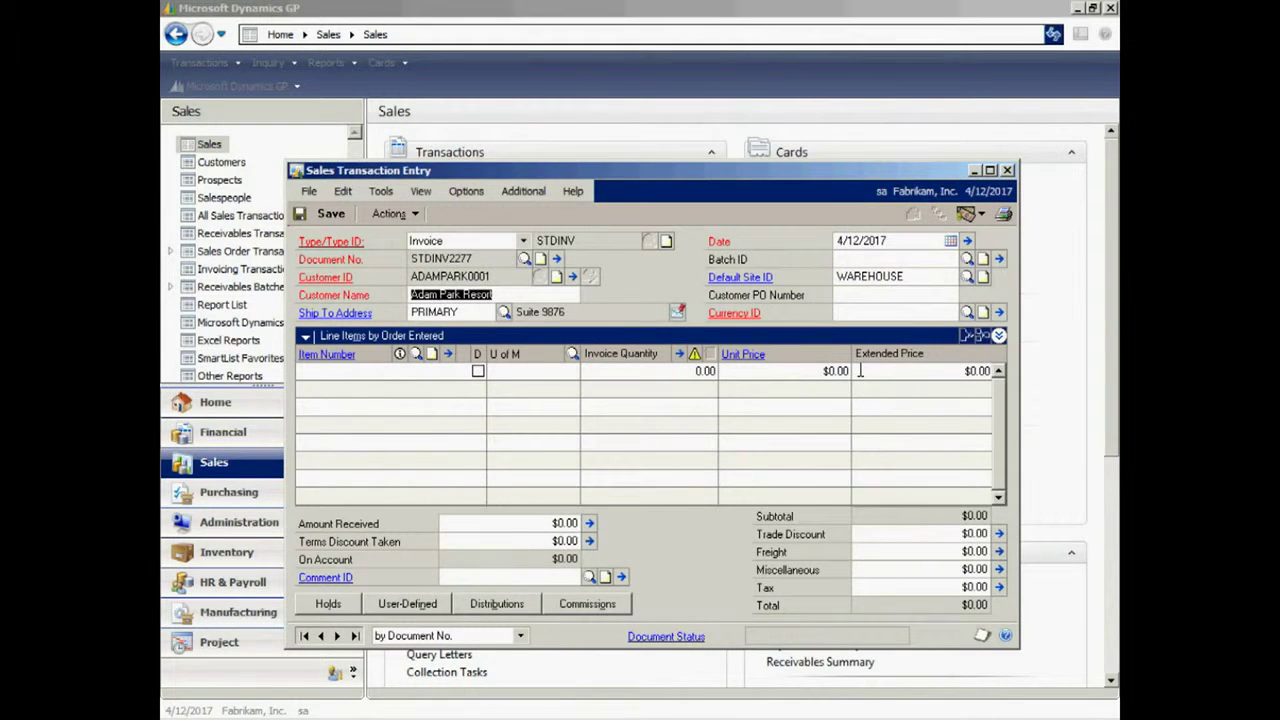
Keep the default header values and add a line for item R00103 with an invoice quantity of 1.
key(Tab)
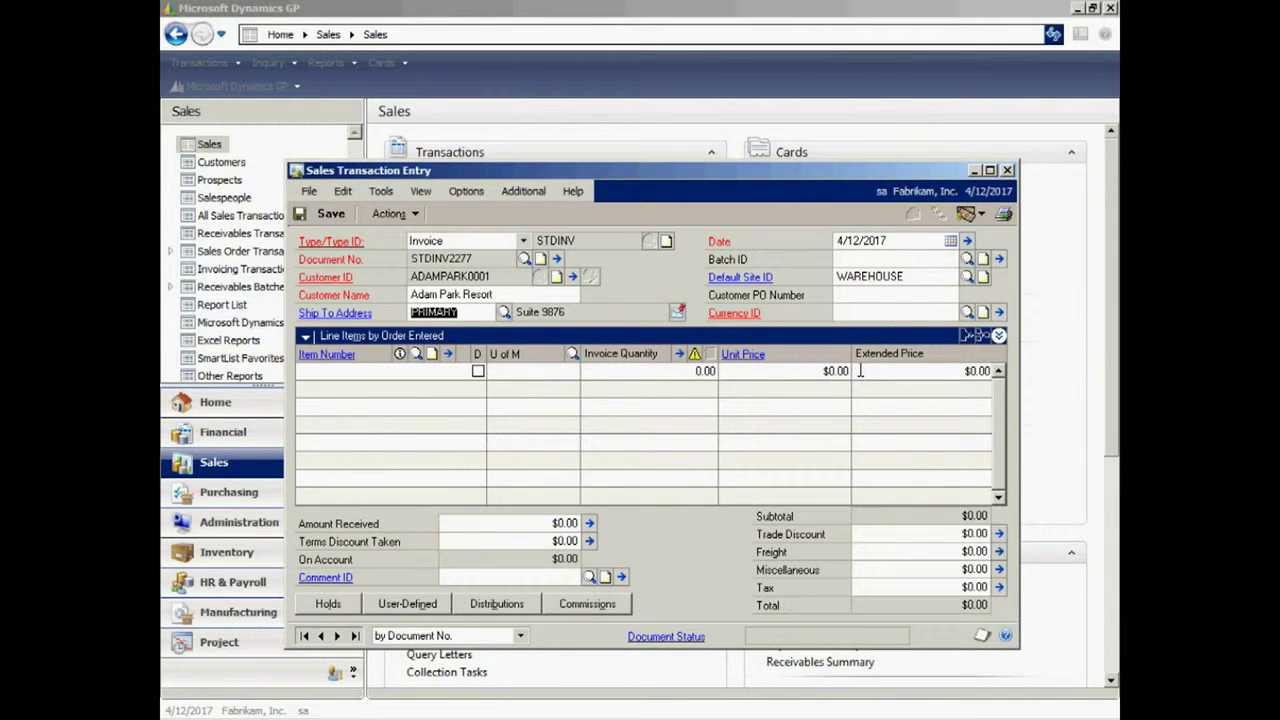
key(Tab)
key(Tab)
key(Tab)
key(Tab)
key(Tab)
key(Tab)
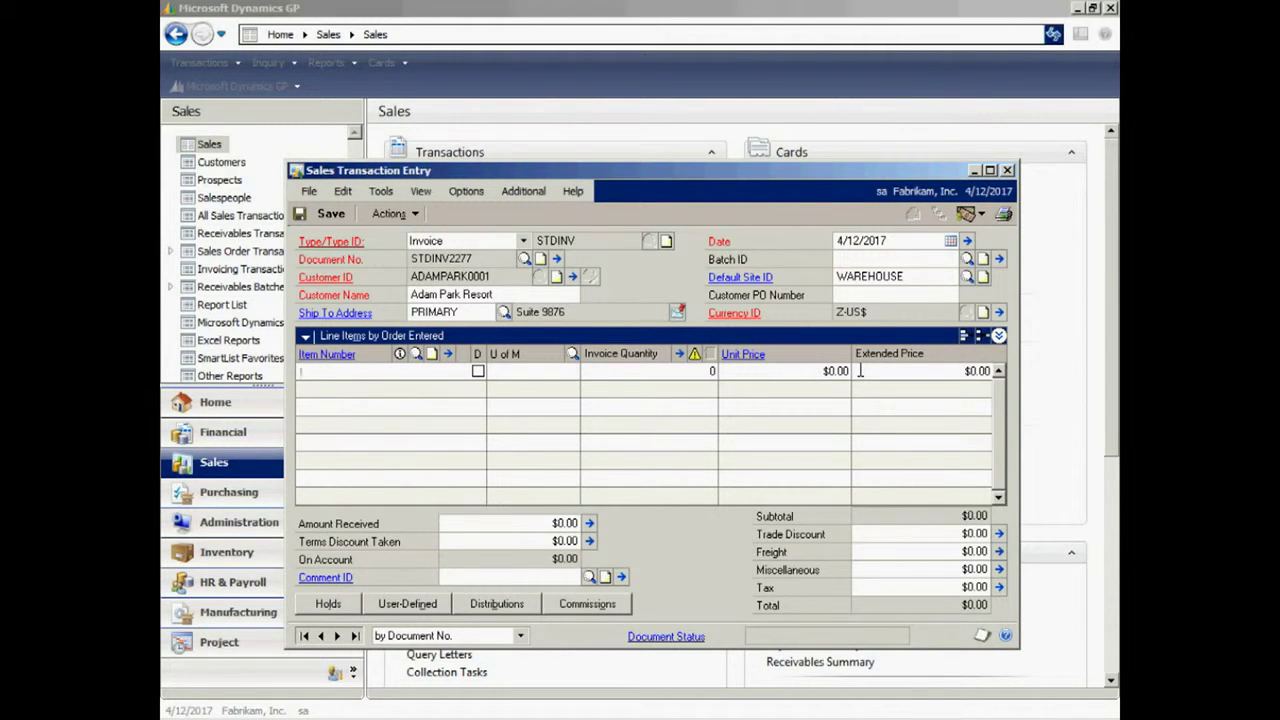
text(R00103)
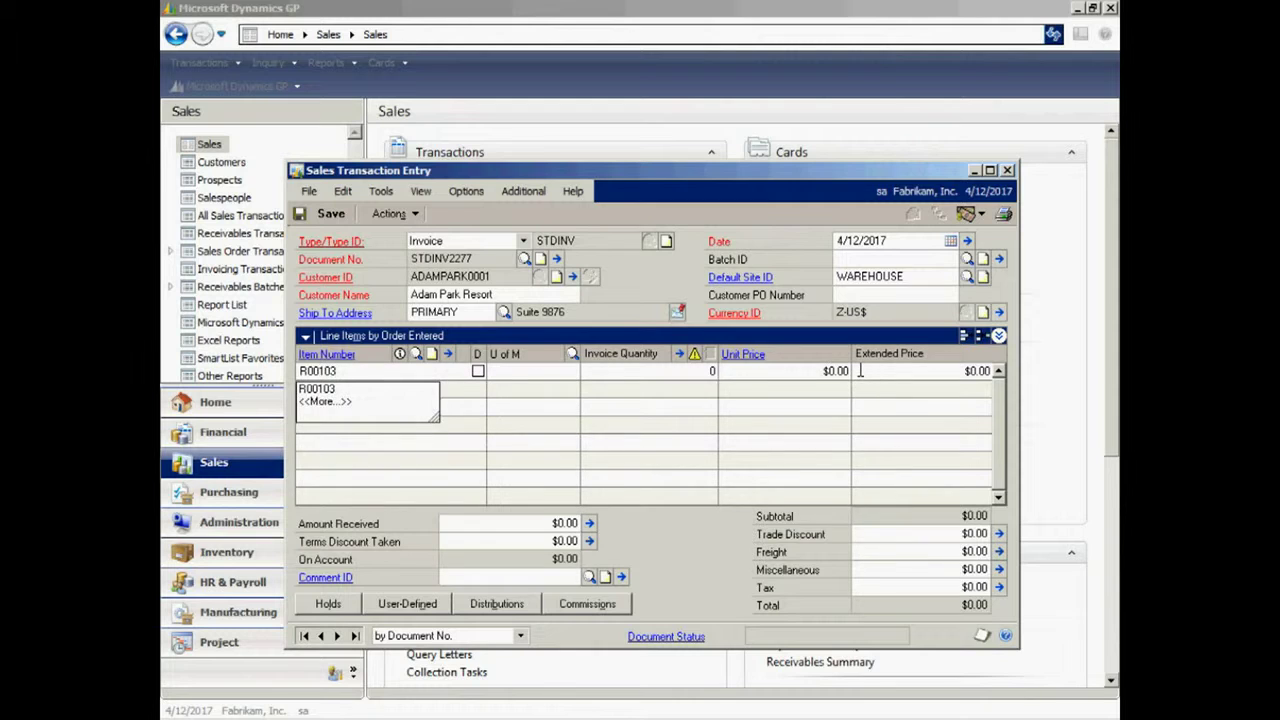
key(Tab)
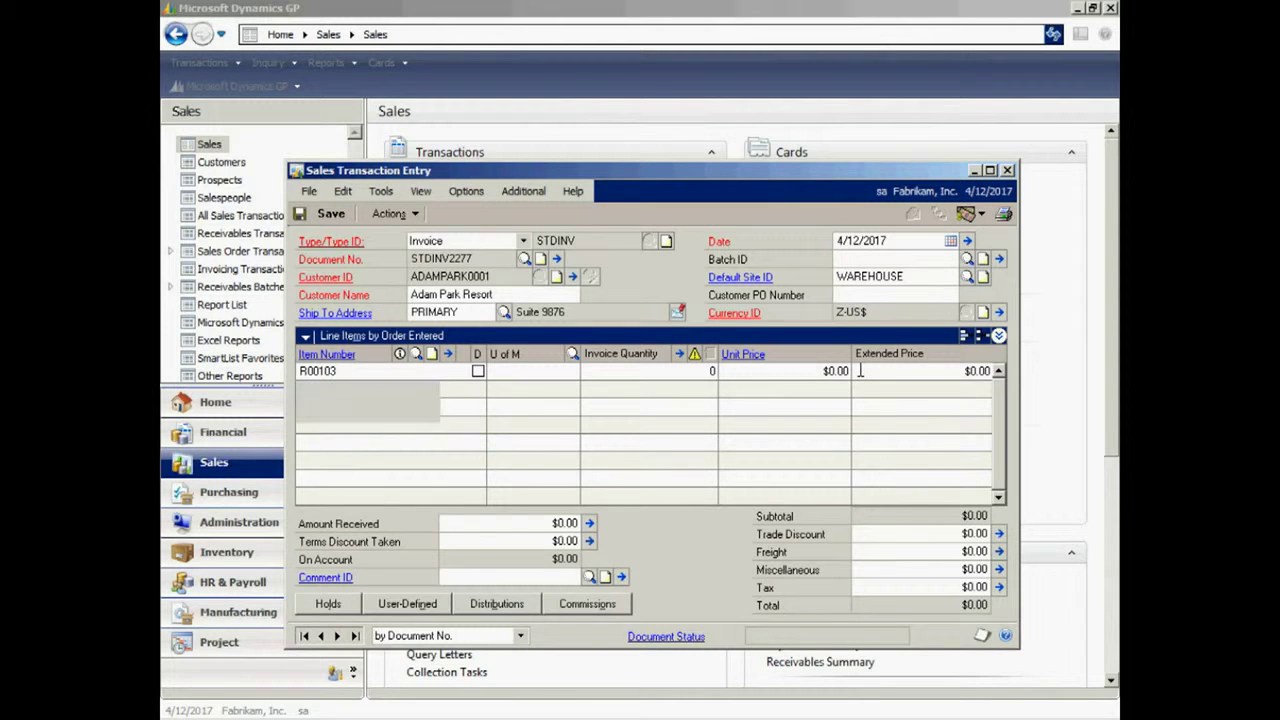
text(1)
key(Tab)
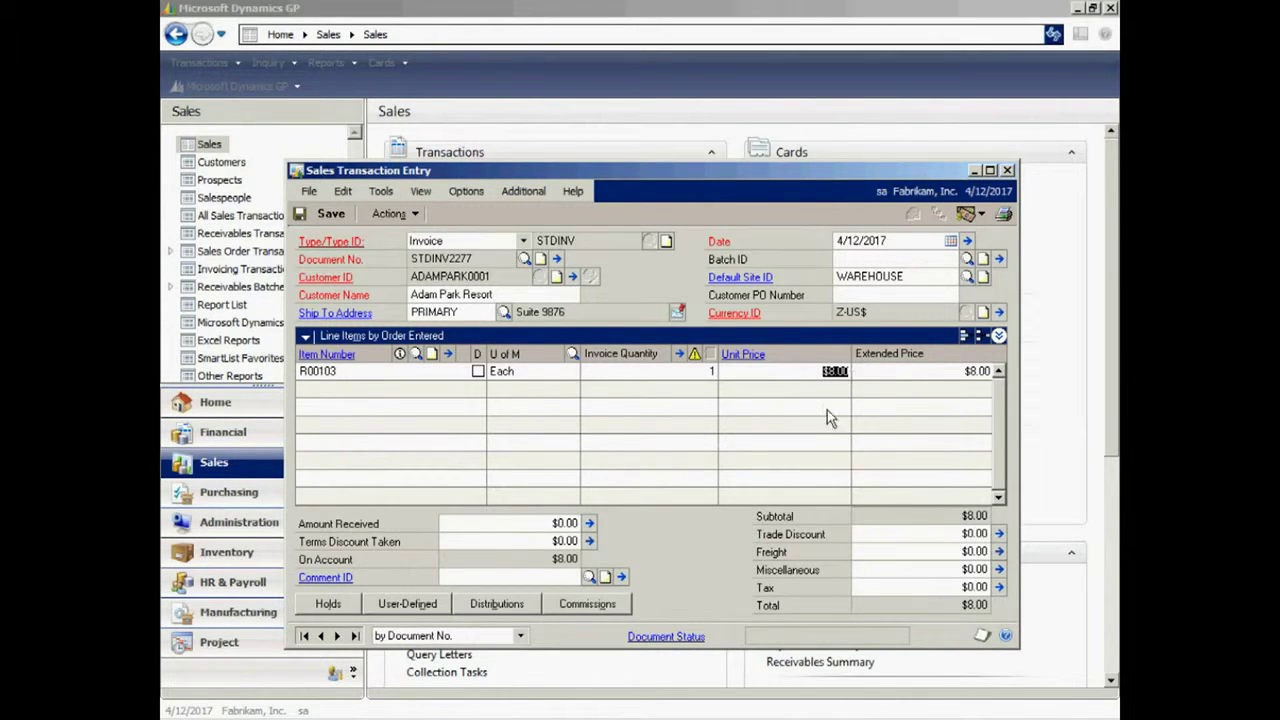
Review the price list for item R00103 and the detail of its invoice line.
click(743, 355)
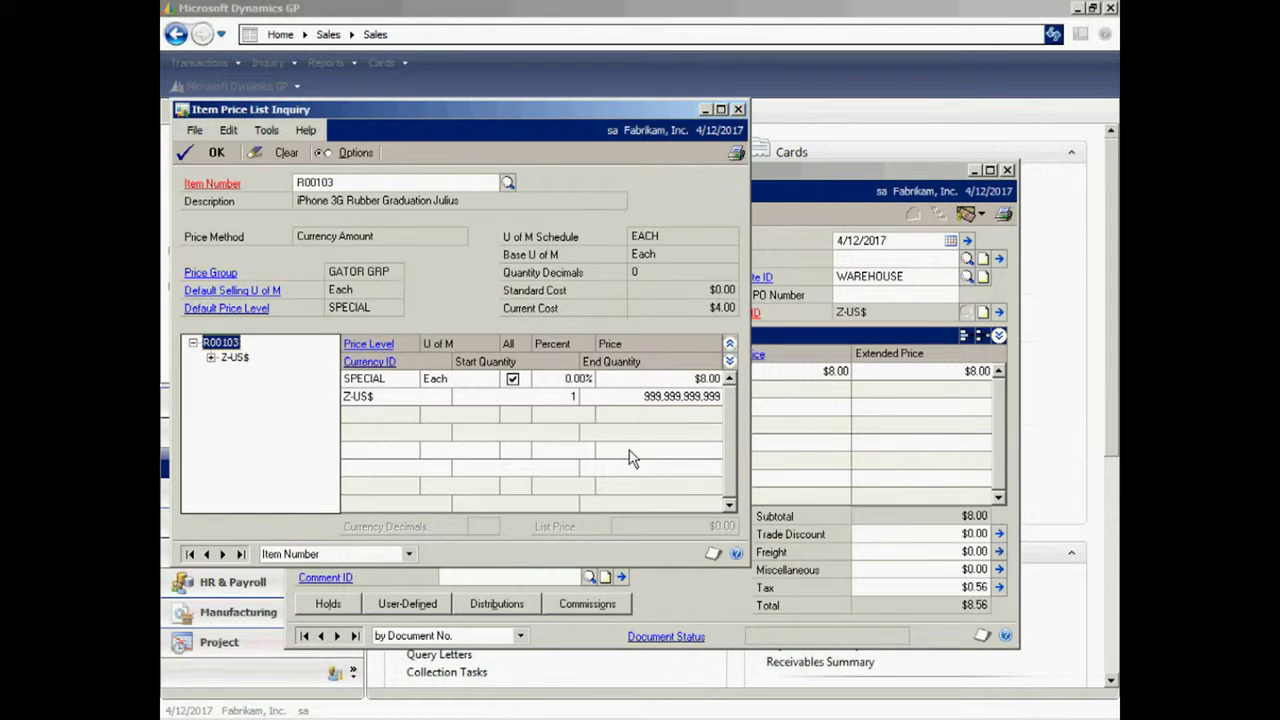
click(738, 109)
click(945, 492)
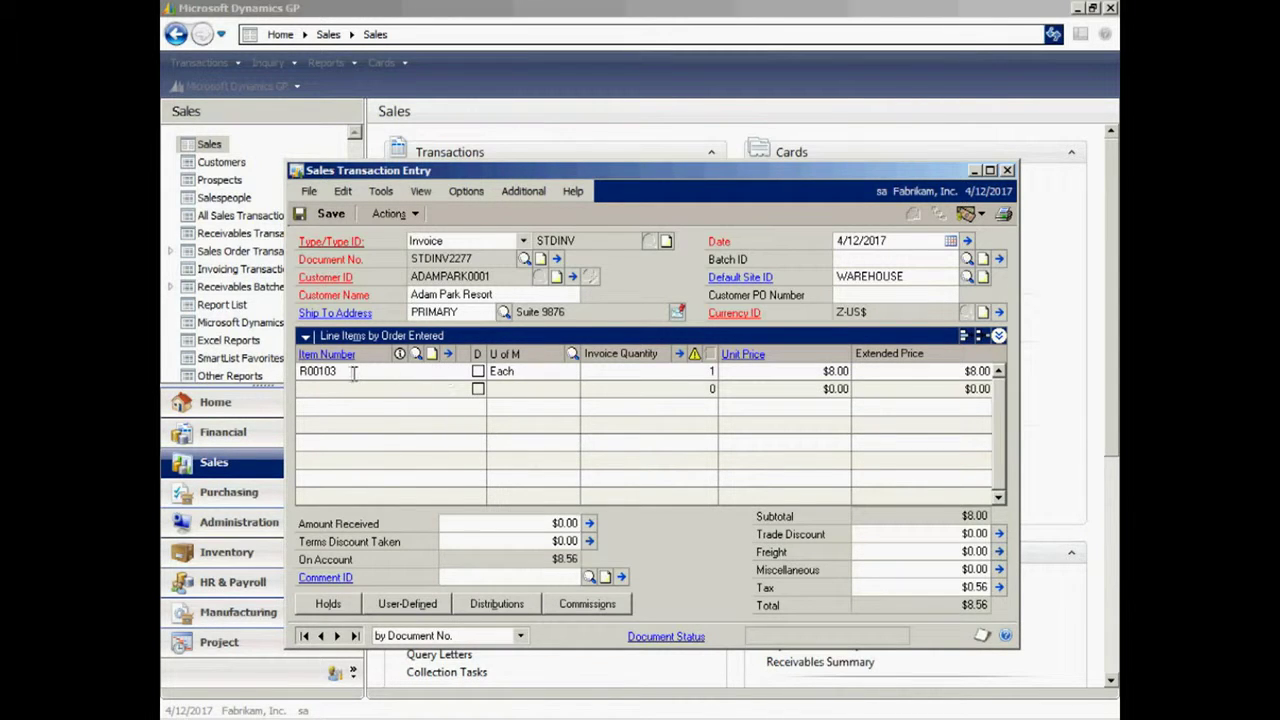
click(449, 356)
Review the invoice's user-defined fields and process holds without changing them.
click(390, 603)
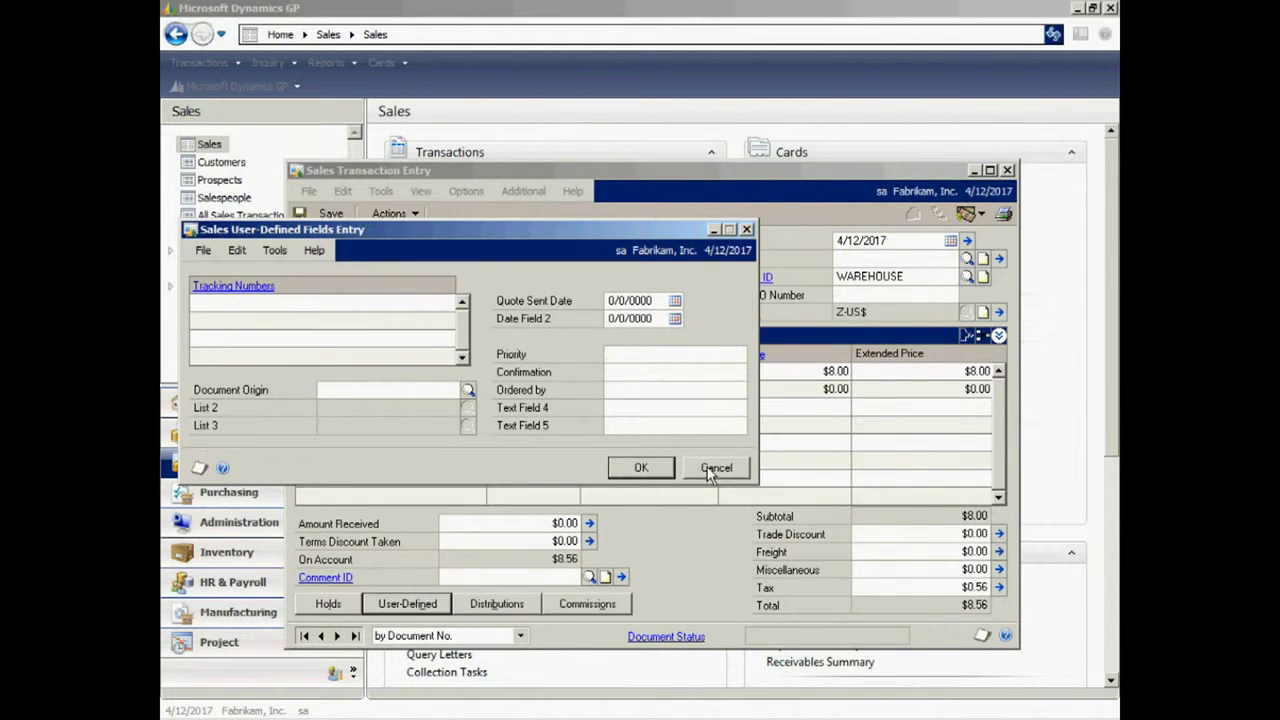
click(716, 468)
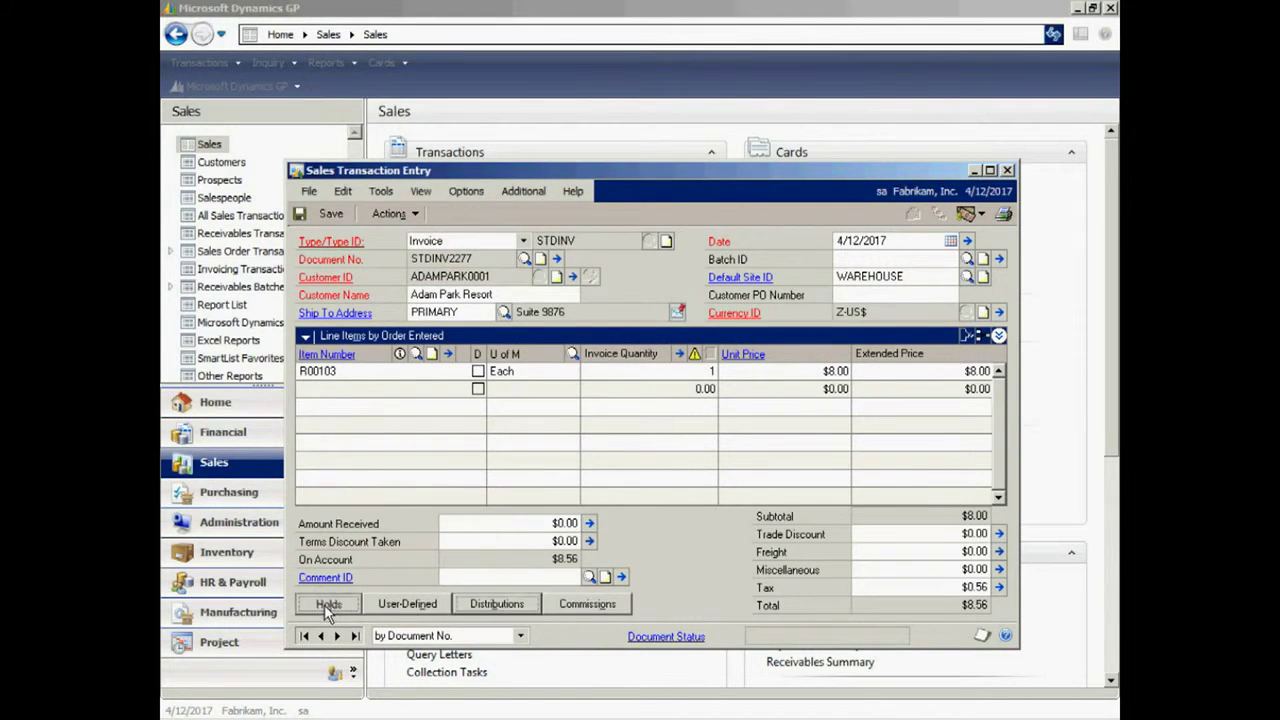
click(326, 603)
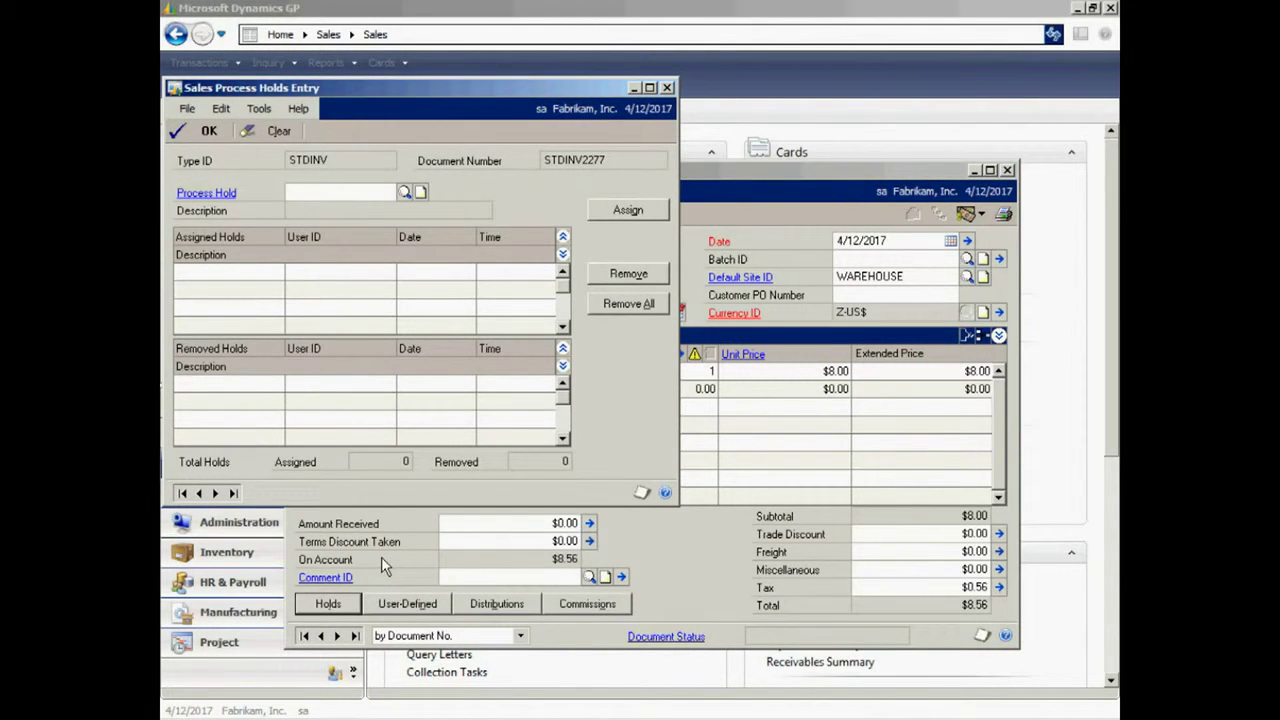
click(667, 88)
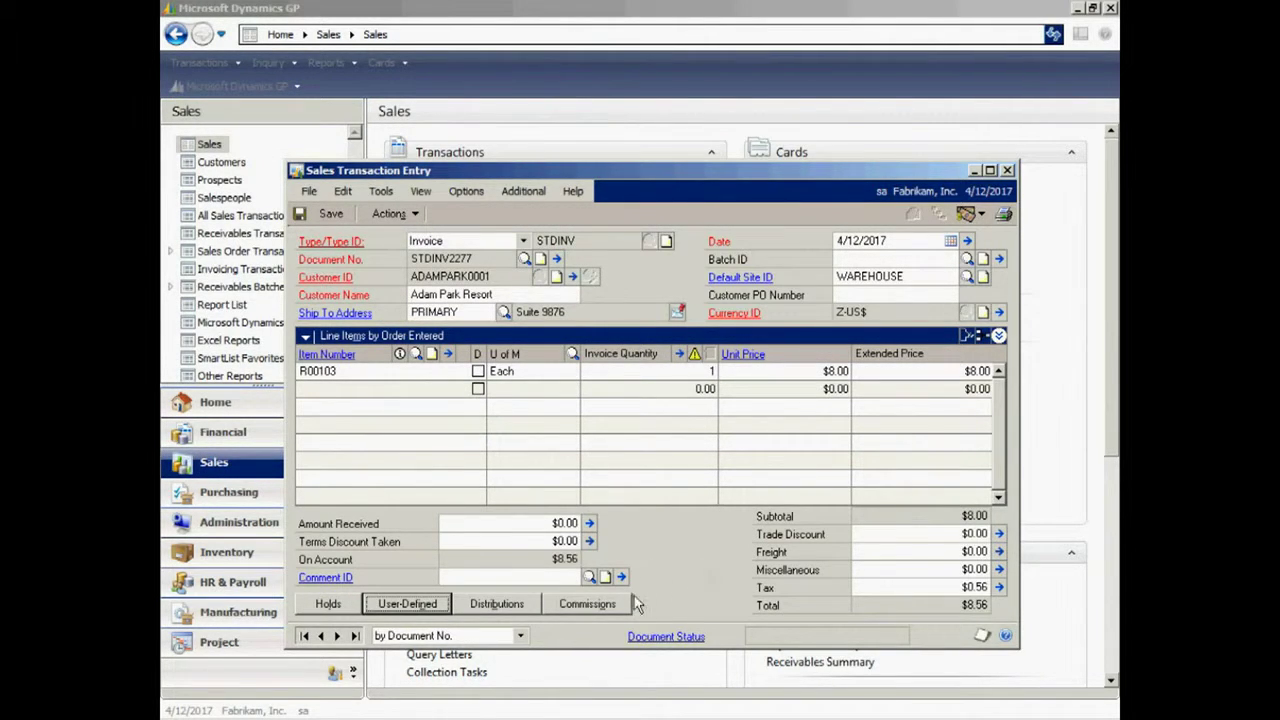
Review the invoice's account distributions and salesperson commissions.
click(501, 604)
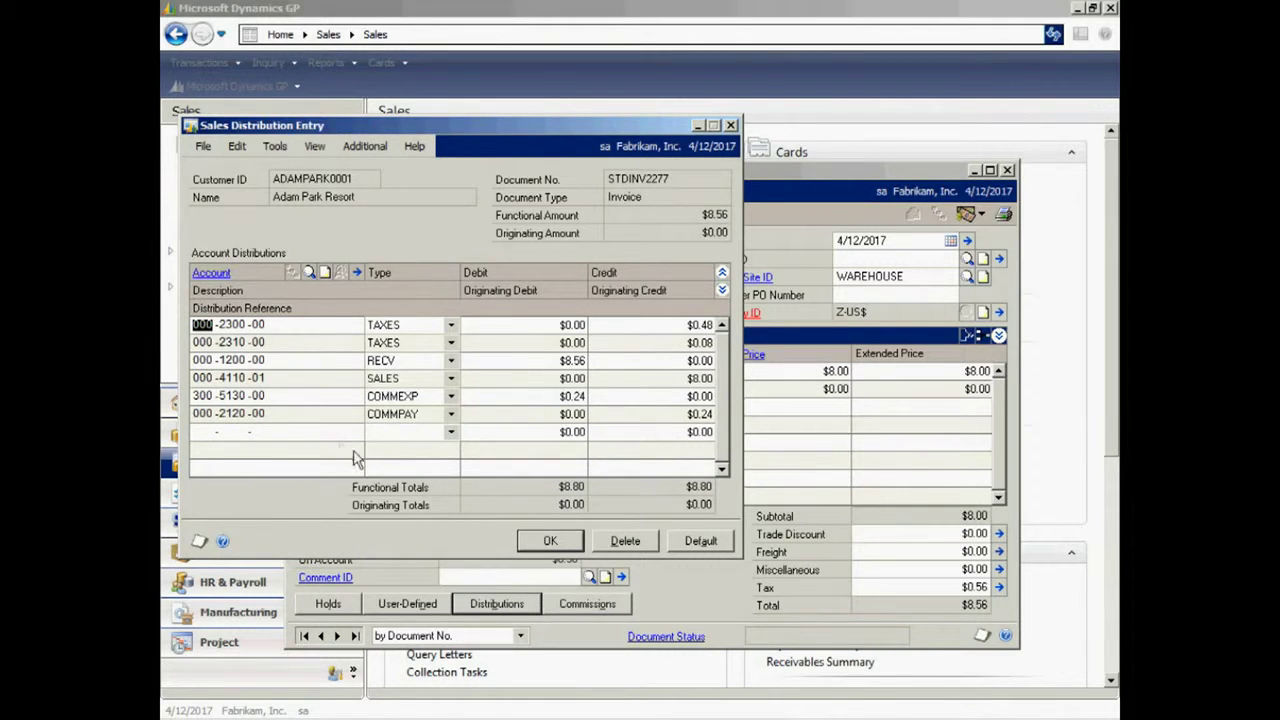
click(731, 125)
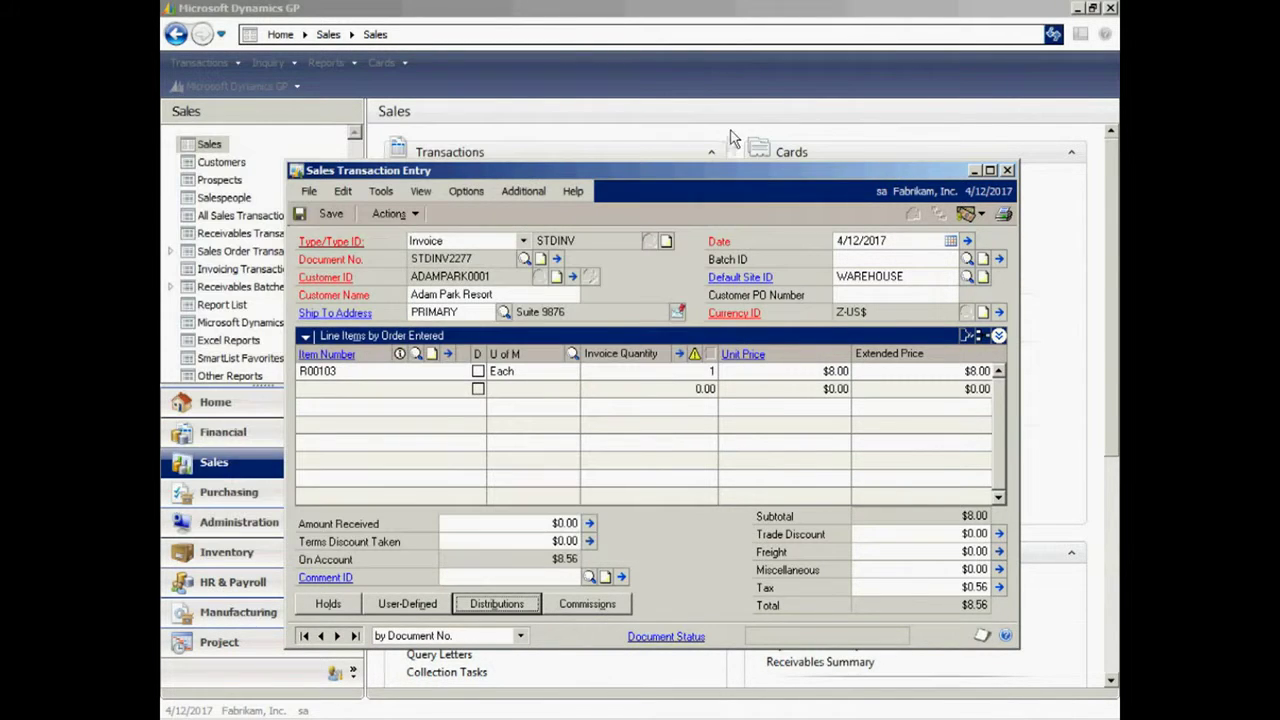
click(585, 604)
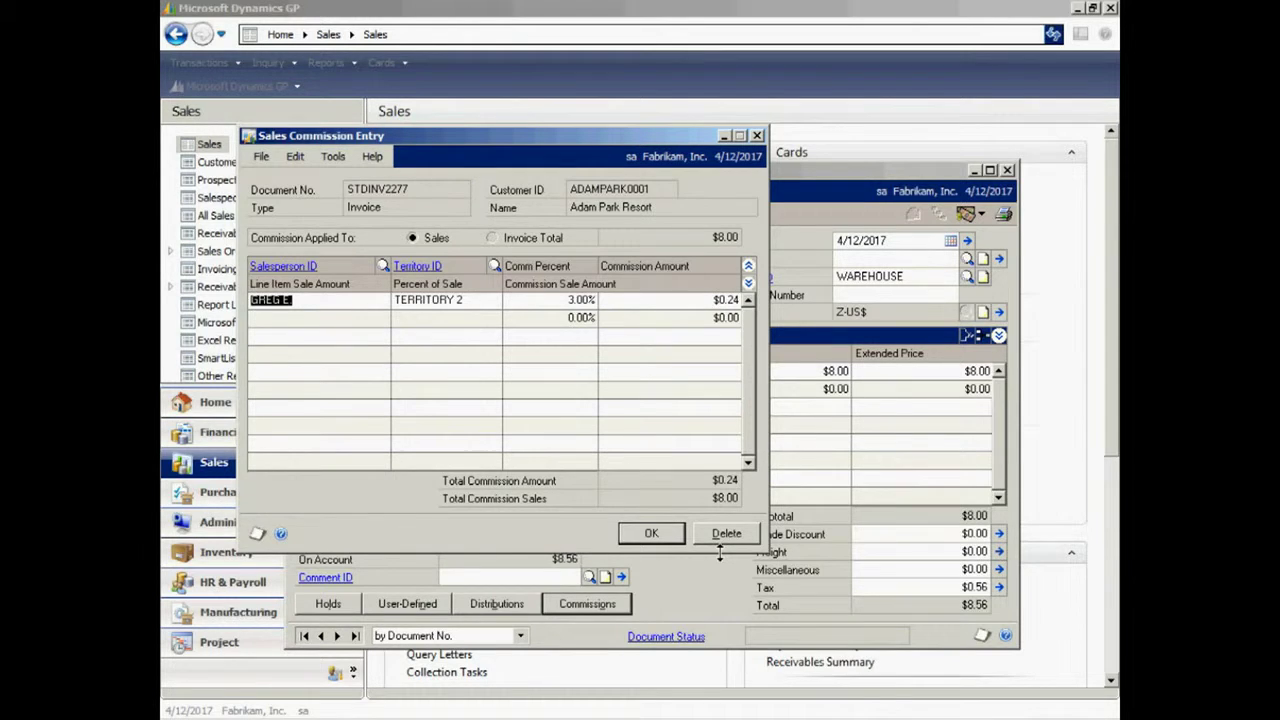
click(650, 534)
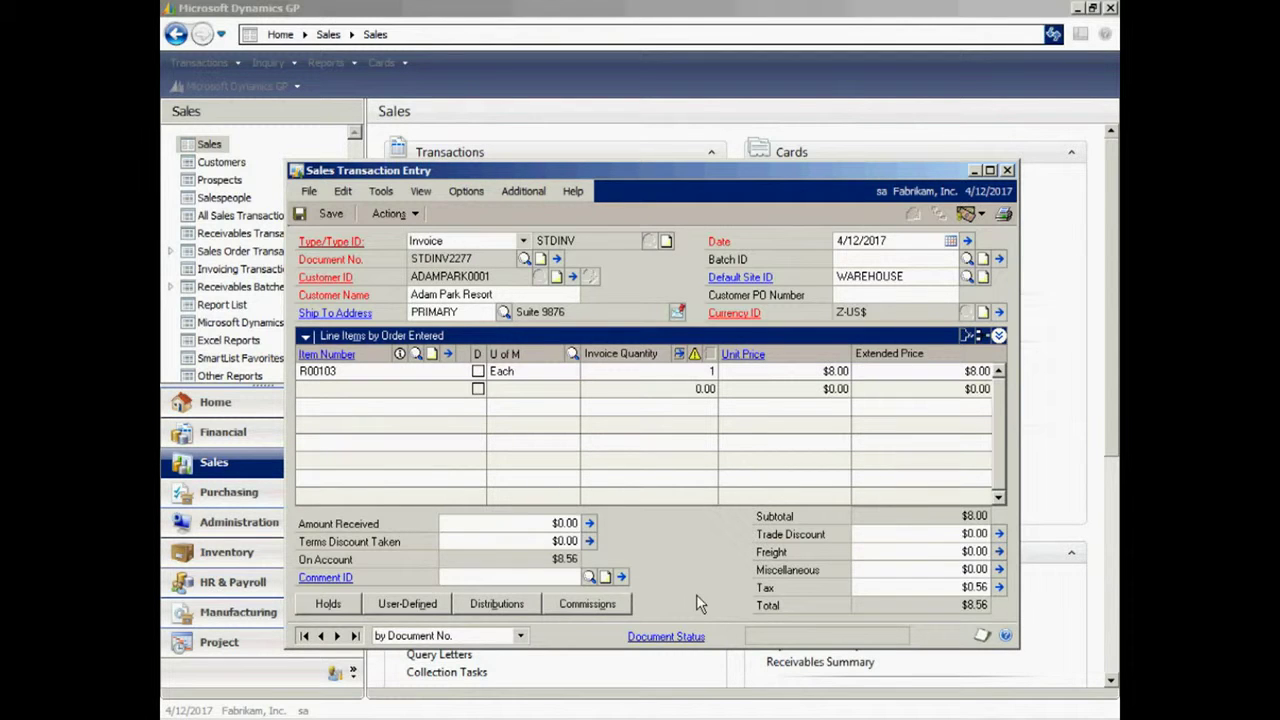
Post the sales invoice for Adam Park Resort.
click(398, 216)
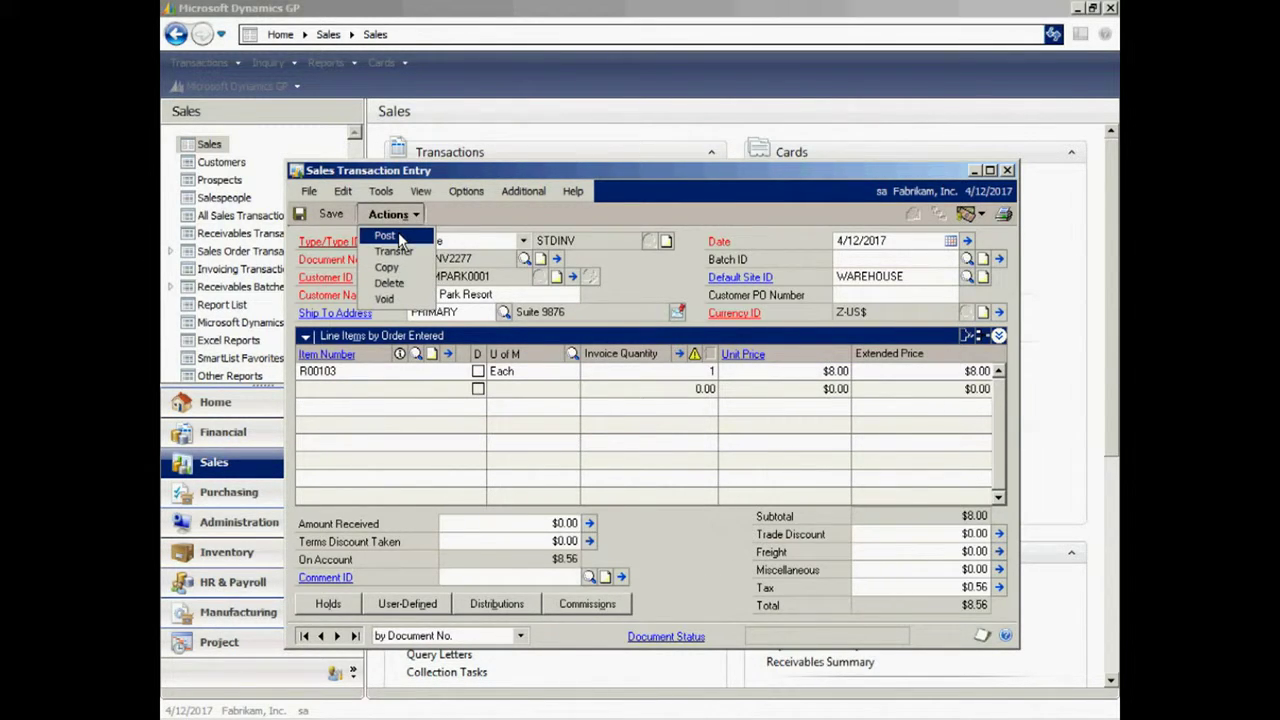
click(399, 237)
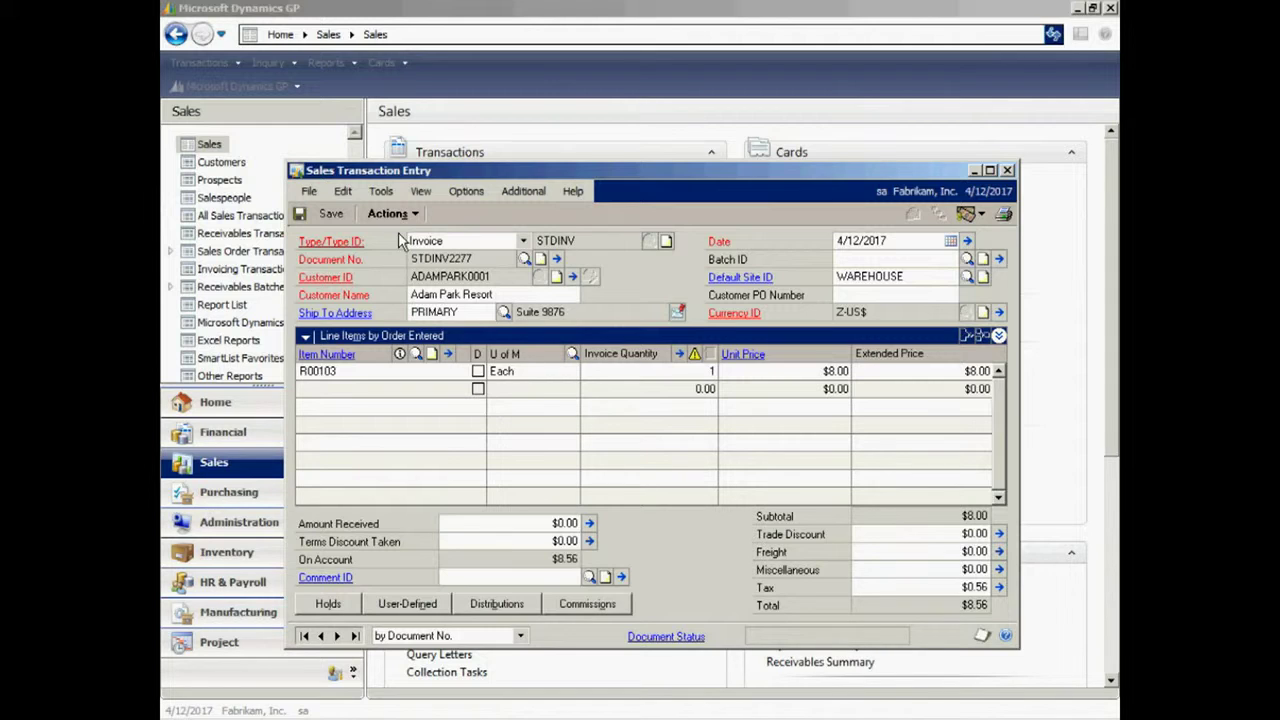
key(ctrl+s)
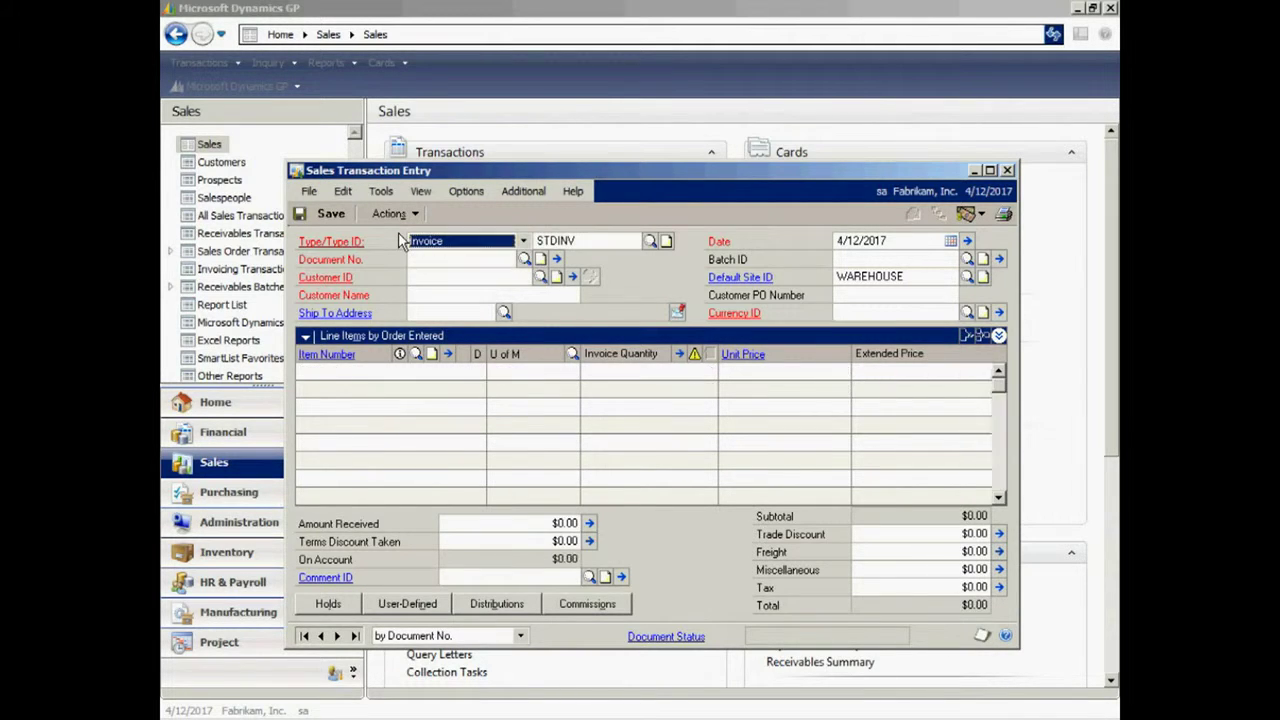